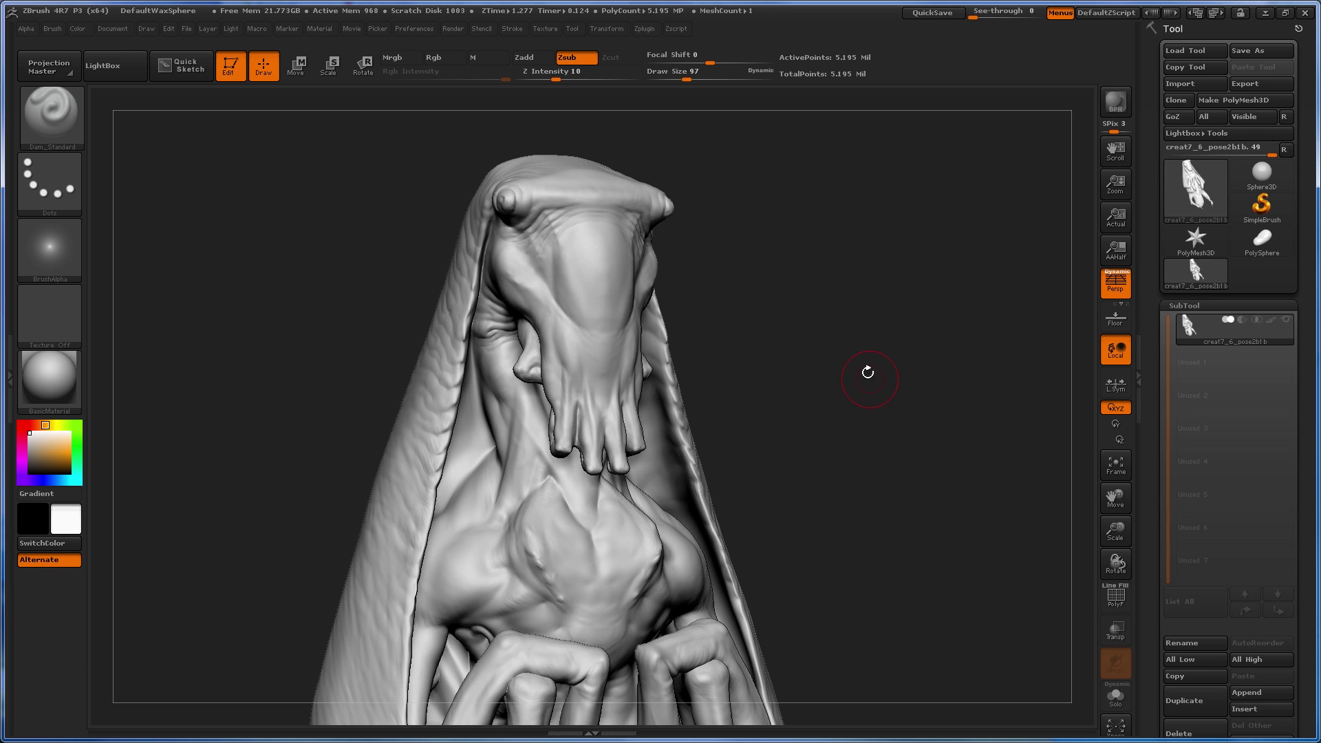
# Step: Set the Dam_Standard brush's draw size to 18 and frame the creature's brow and face plate for detailing
pyautogui.moveTo(901, 300)
pyautogui.keyDown('alt'); pyautogui.mouseDown()
pyautogui.moveTo(956, 310)
pyautogui.moveTo(947, 395)
pyautogui.moveTo(979, 415)
pyautogui.moveTo(952, 372)
pyautogui.moveTo(950, 434)
pyautogui.moveTo(909, 518)
pyautogui.moveTo(926, 399)
pyautogui.moveTo(900, 412)
pyautogui.moveTo(963, 404)
pyautogui.moveTo(911, 478)
pyautogui.moveTo(908, 512)
pyautogui.moveTo(888, 430)
pyautogui.mouseUp(); pyautogui.keyUp('alt')
pyautogui.moveTo(286, 320); pyautogui.dragTo(226, 222)
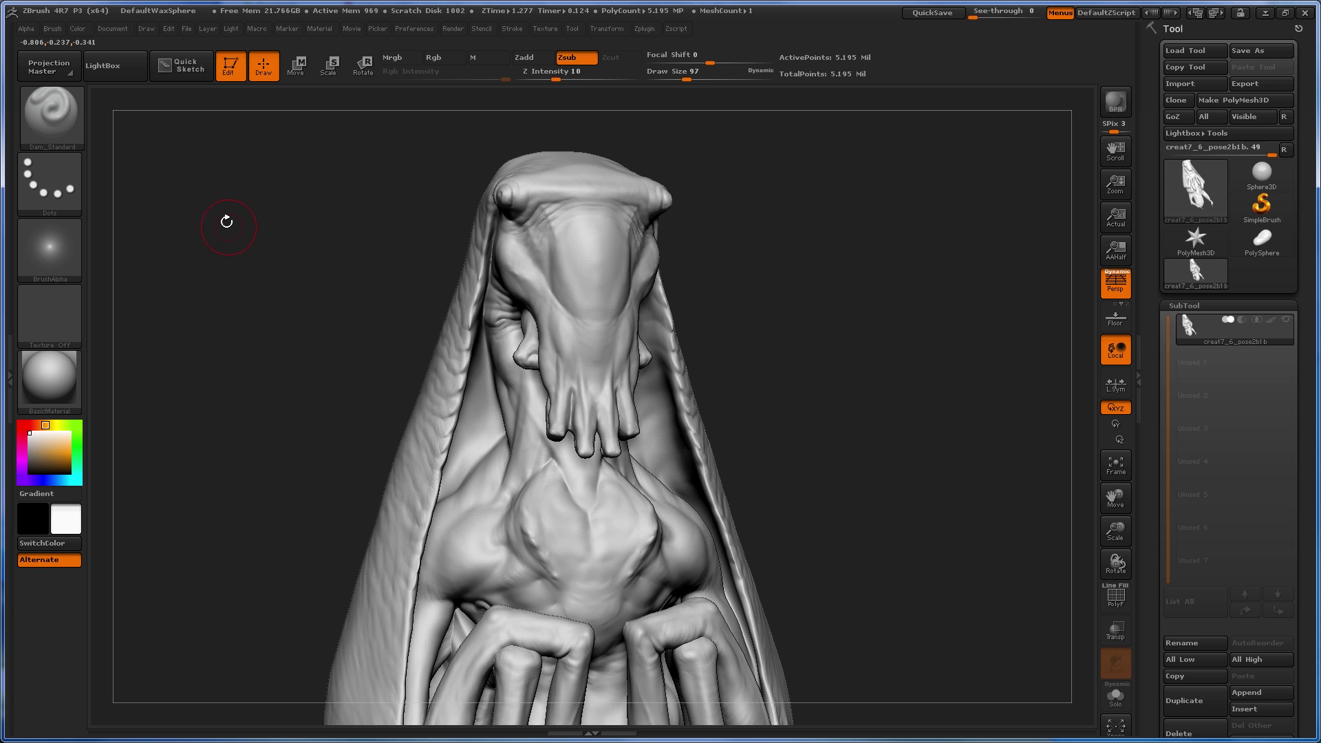
pyautogui.moveTo(856, 342); pyautogui.dragTo(619, 332)
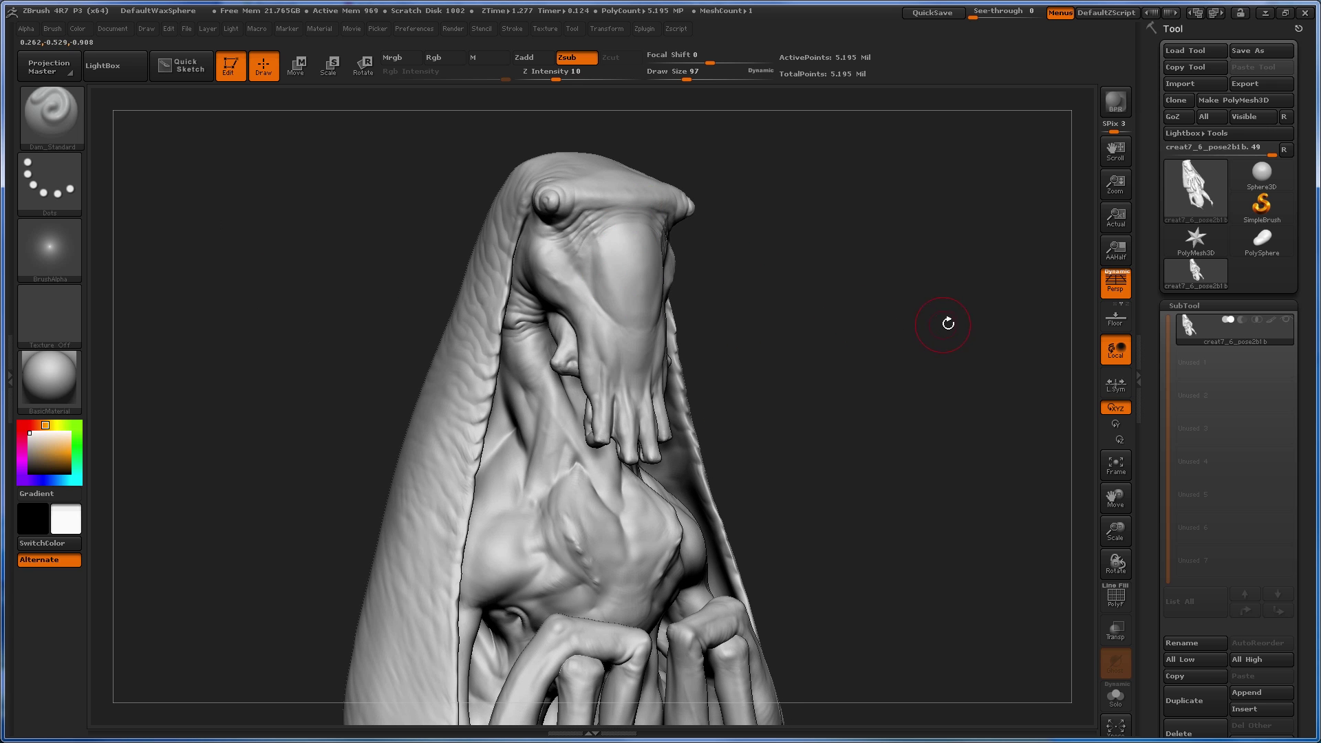
pyautogui.moveTo(928, 317); pyautogui.dragTo(730, 344)
pyautogui.press('s')
pyautogui.moveTo(648, 287); pyautogui.dragTo(626, 293)
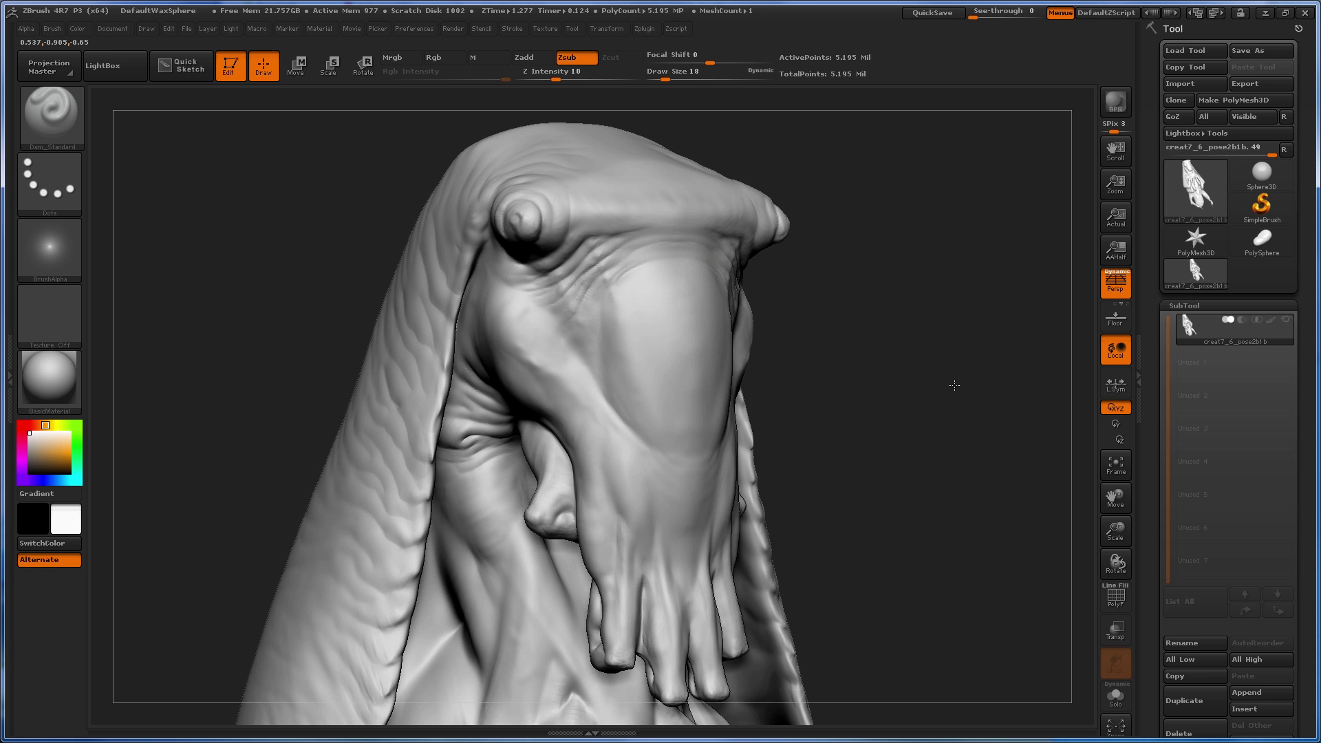
pyautogui.keyDown('alt'); pyautogui.moveTo(955, 385); pyautogui.dragTo(989, 419); pyautogui.keyUp('alt')
pyautogui.keyDown('alt'); pyautogui.moveTo(988, 331); pyautogui.dragTo(985, 398); pyautogui.keyUp('alt')
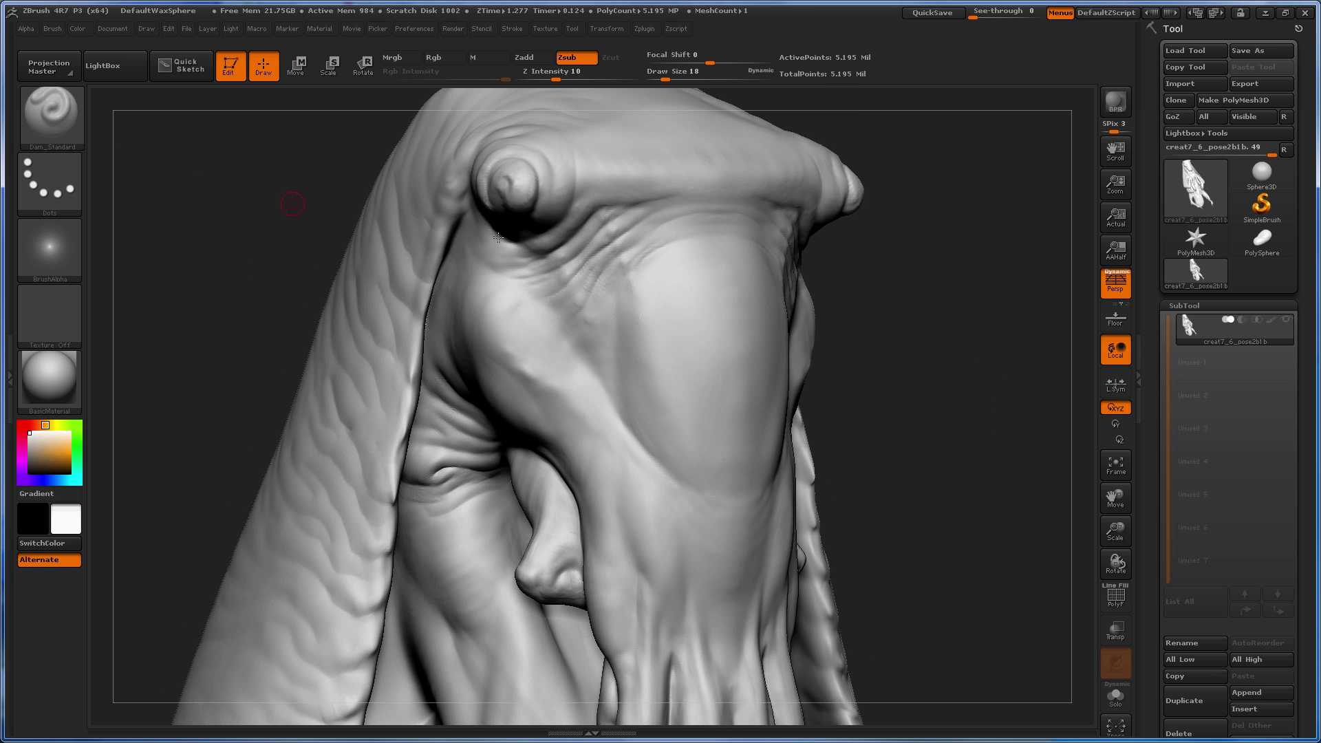
pyautogui.moveTo(958, 349); pyautogui.dragTo(975, 405)
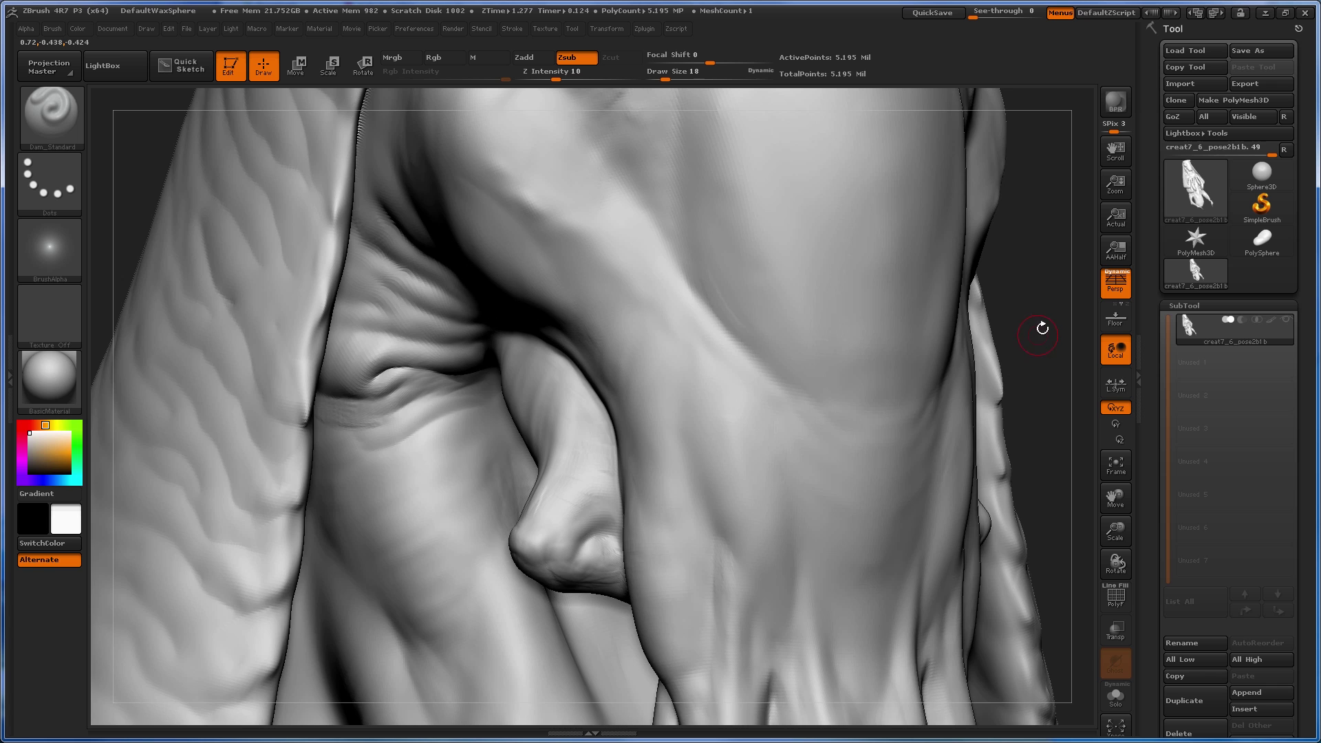
pyautogui.moveTo(1043, 329); pyautogui.dragTo(973, 488)
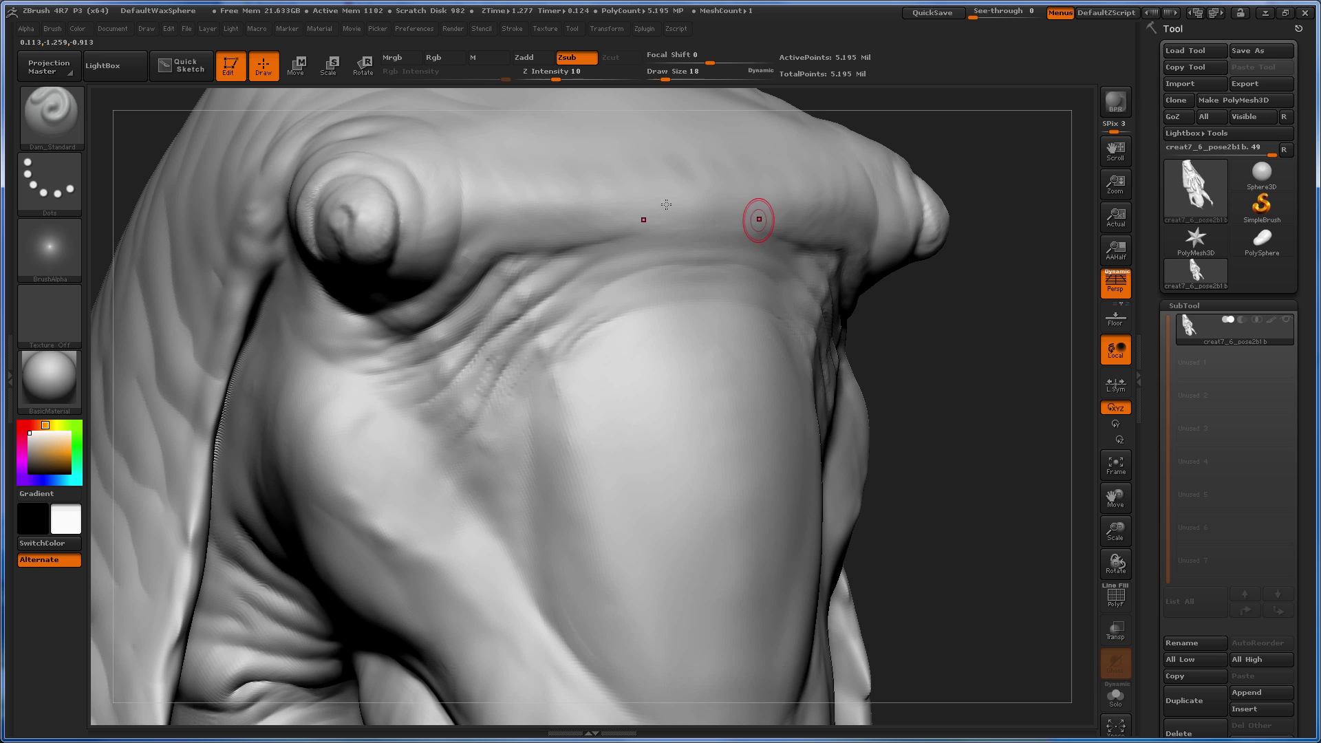
# Step: Lower the Dam_Standard brush's Z Intensity to 6
pyautogui.moveTo(558, 79)
pyautogui.mouseDown()
pyautogui.moveTo(546, 86)
pyautogui.moveTo(561, 78)
pyautogui.mouseUp()
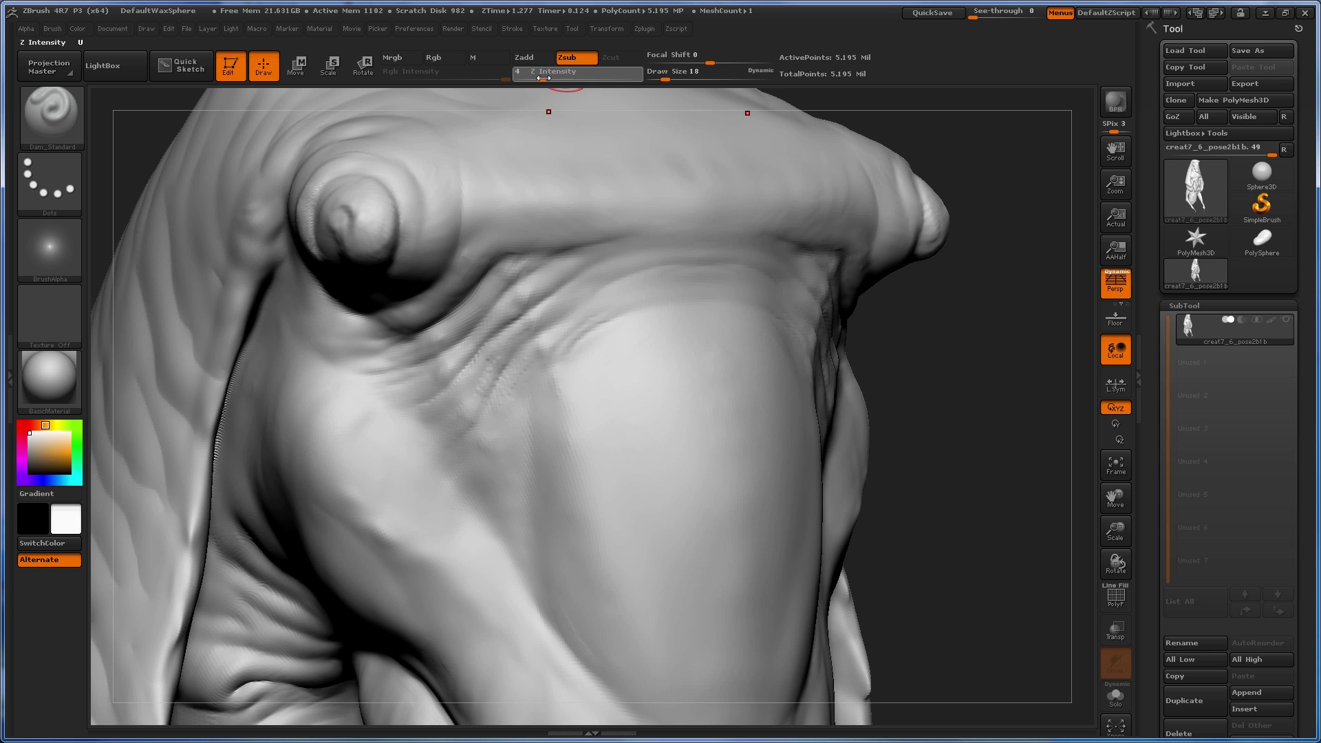
pyautogui.moveTo(552, 79); pyautogui.dragTo(548, 79)
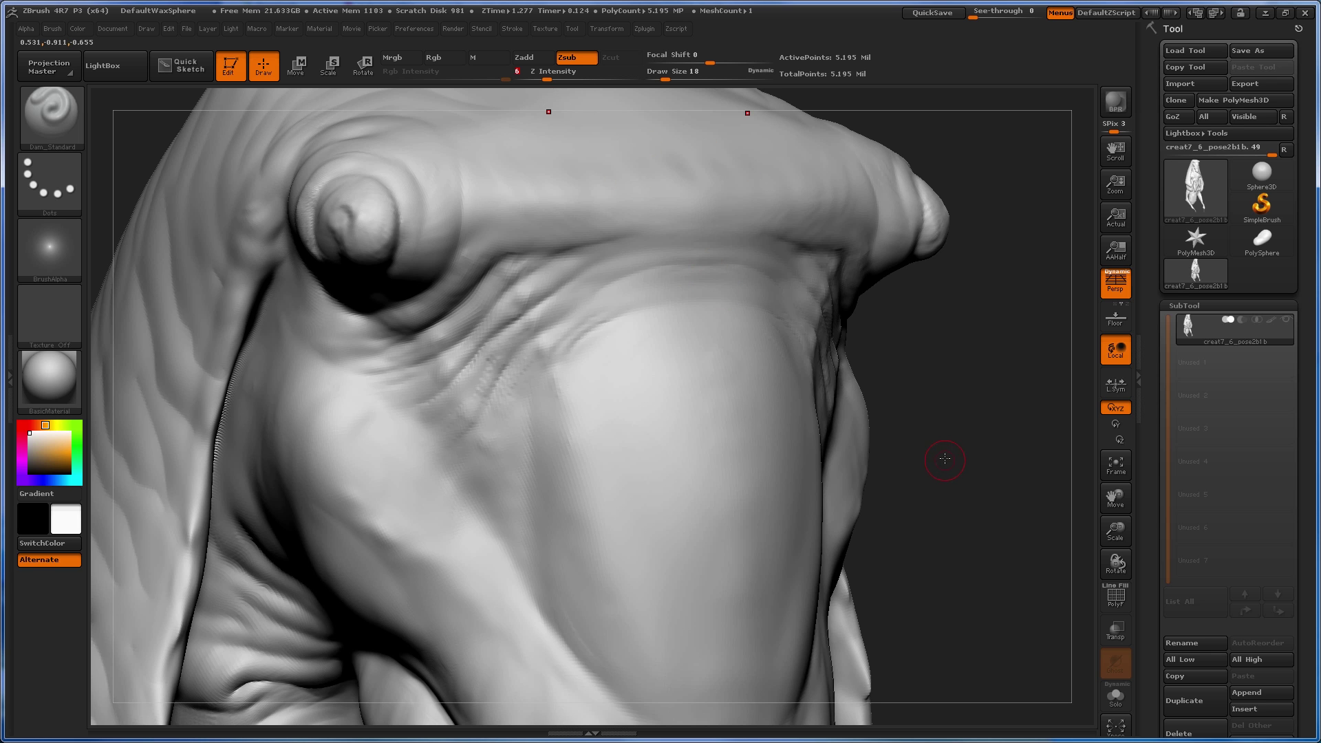
pyautogui.keyDown('alt'); pyautogui.moveTo(945, 458); pyautogui.dragTo(944, 369); pyautogui.keyUp('alt')
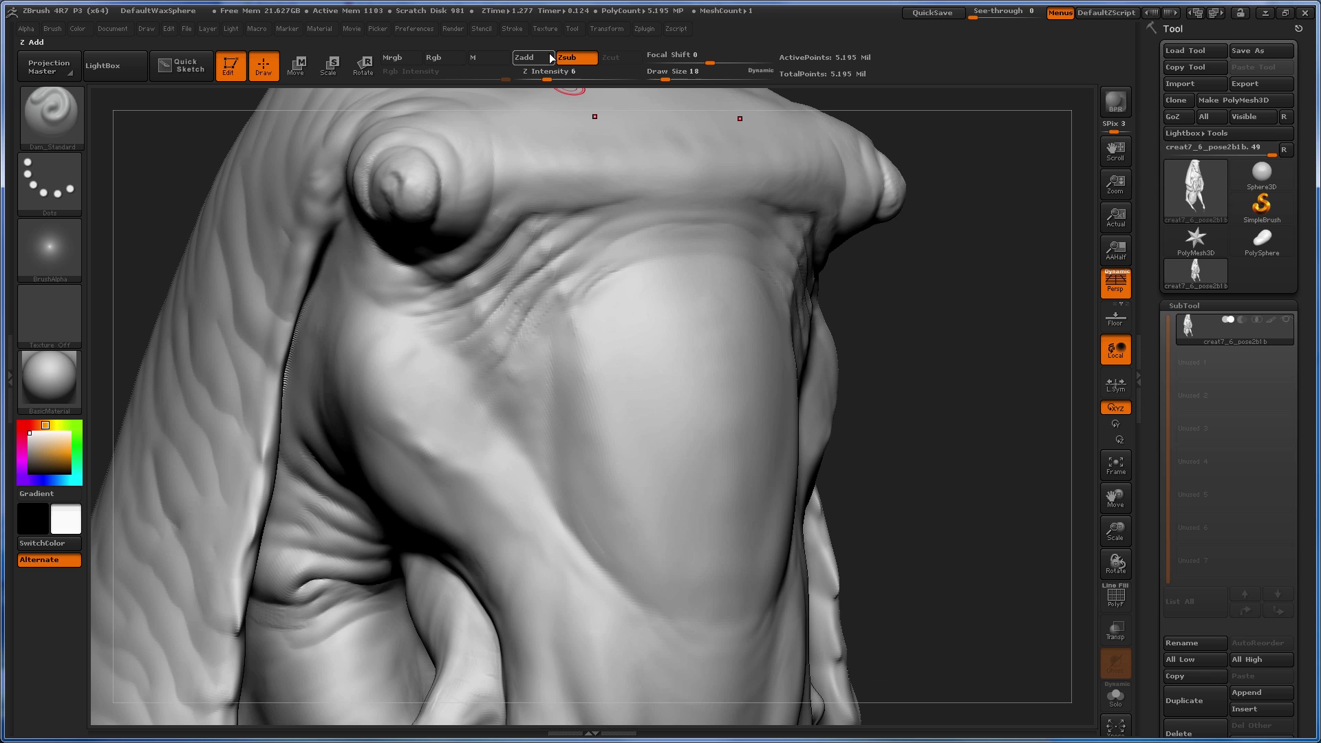
pyautogui.moveTo(547, 78); pyautogui.dragTo(545, 75)
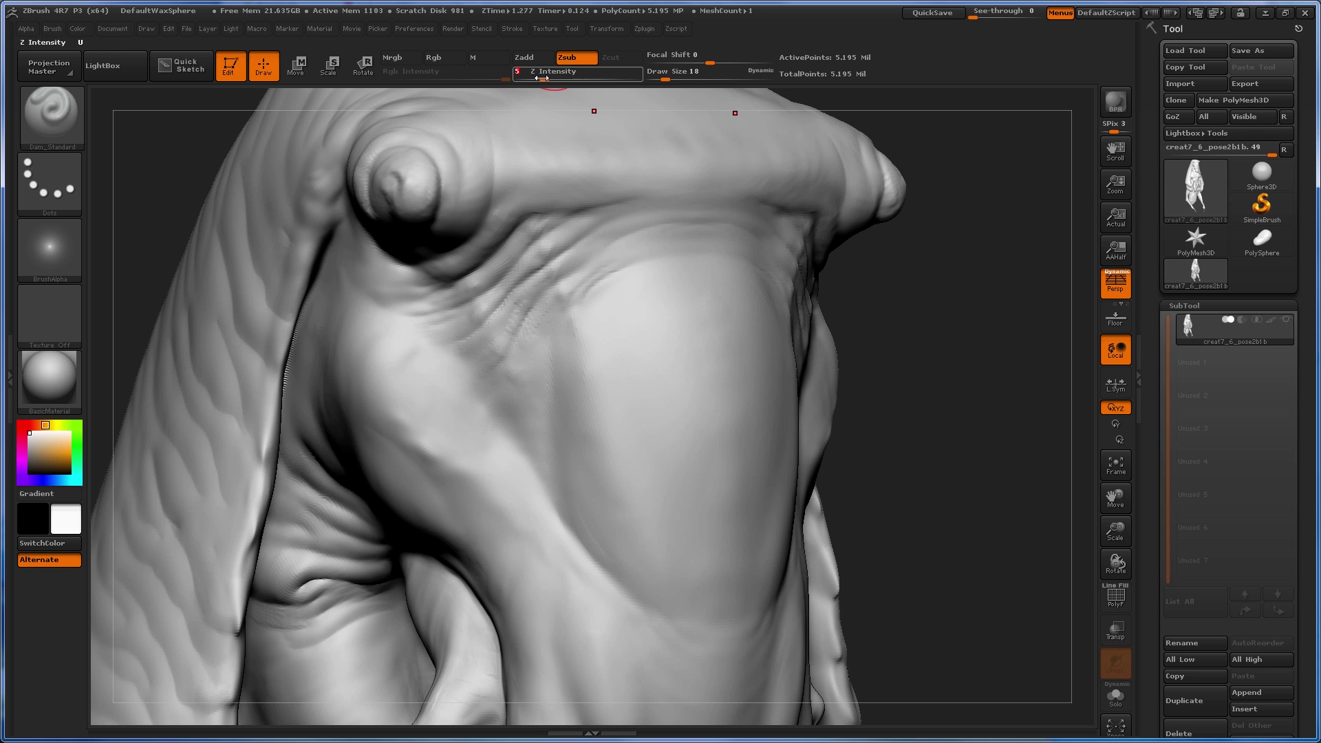
pyautogui.click(550, 80)
pyautogui.moveTo(551, 79); pyautogui.dragTo(547, 78)
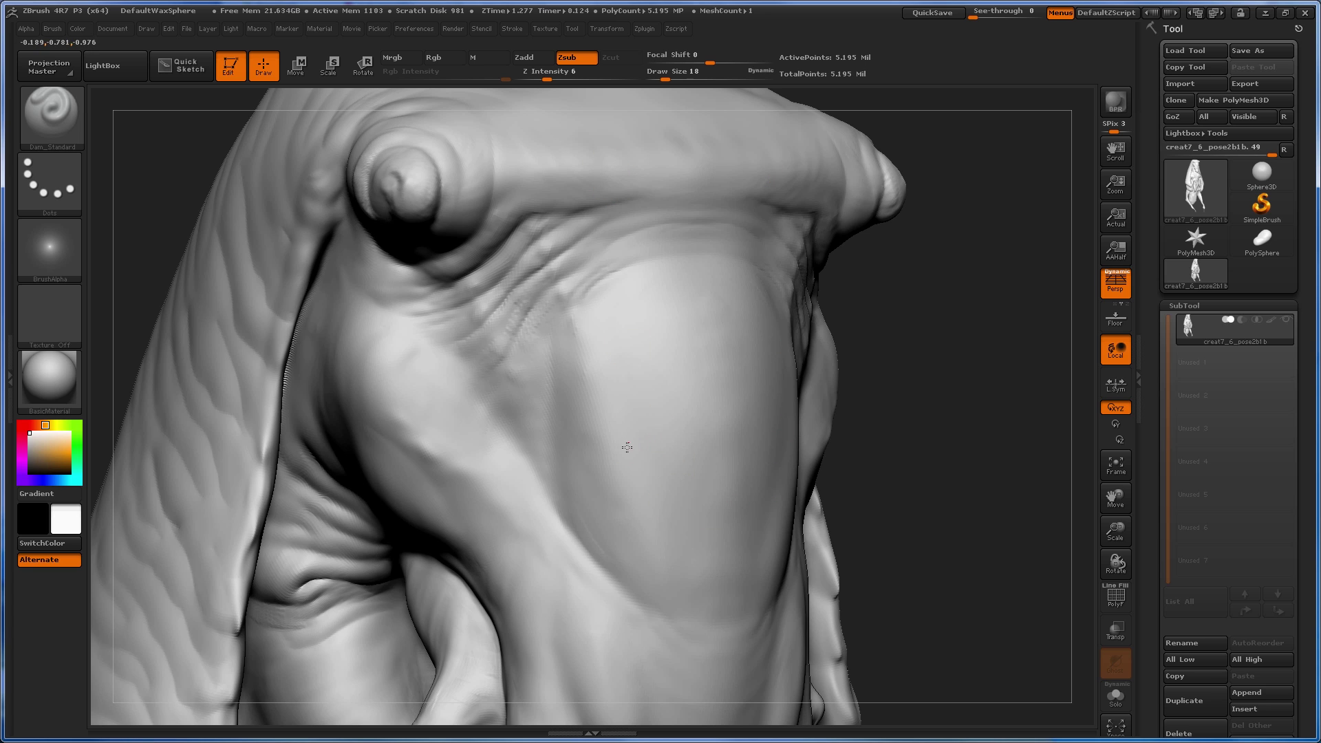
# Step: Set the draw size to 27 and carve faint creases across the upper part of the face plate
pyautogui.press('s')
pyautogui.moveTo(634, 464); pyautogui.dragTo(643, 463)
pyautogui.moveTo(911, 486)
pyautogui.mouseDown()
pyautogui.moveTo(882, 489)
pyautogui.moveTo(904, 403)
pyautogui.mouseUp()
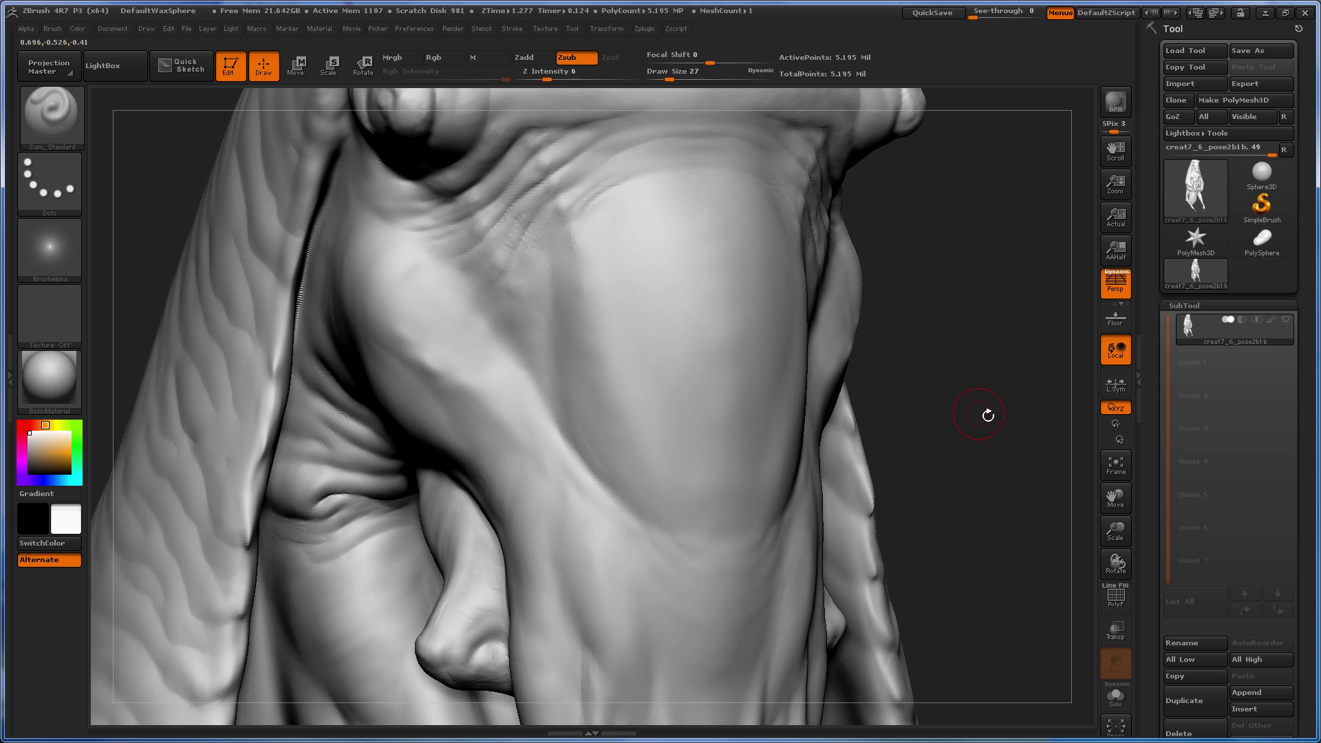
pyautogui.moveTo(988, 415)
pyautogui.mouseDown()
pyautogui.moveTo(997, 408)
pyautogui.moveTo(1038, 448)
pyautogui.moveTo(748, 274)
pyautogui.mouseUp()
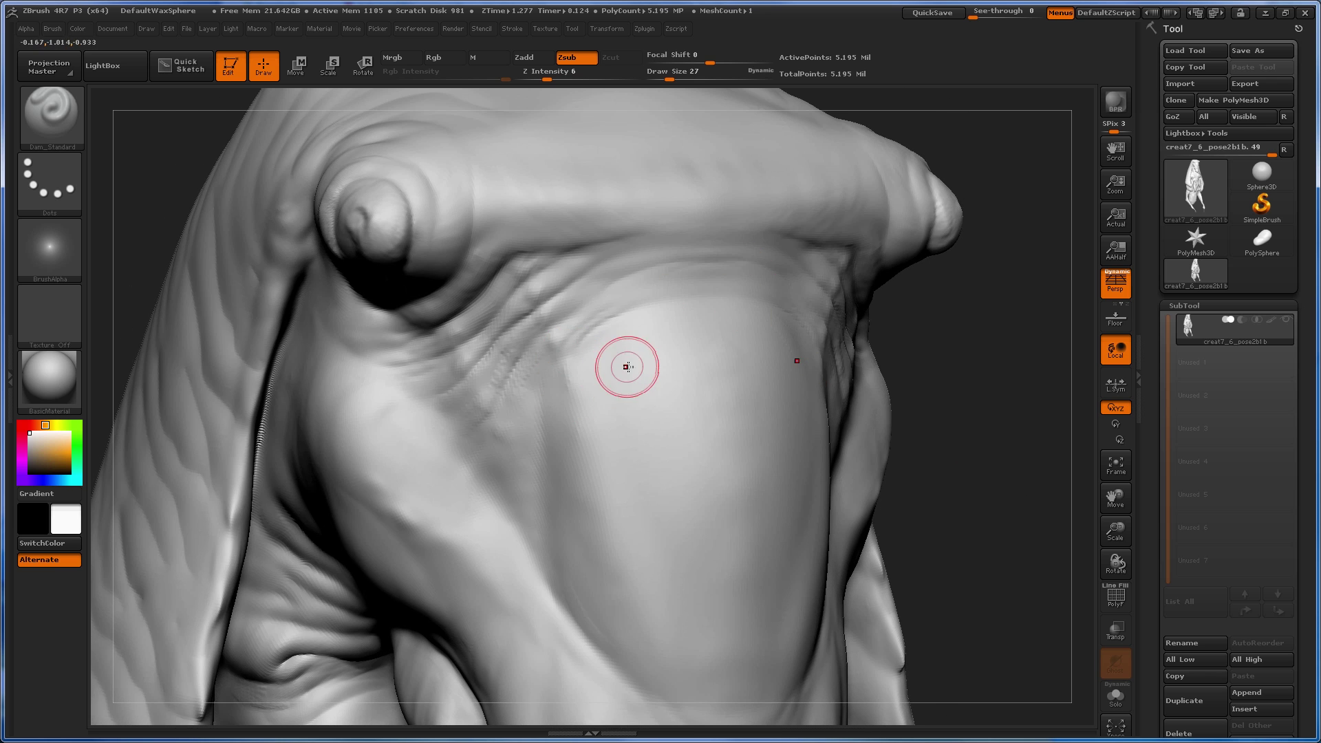
pyautogui.moveTo(604, 340); pyautogui.dragTo(711, 318)
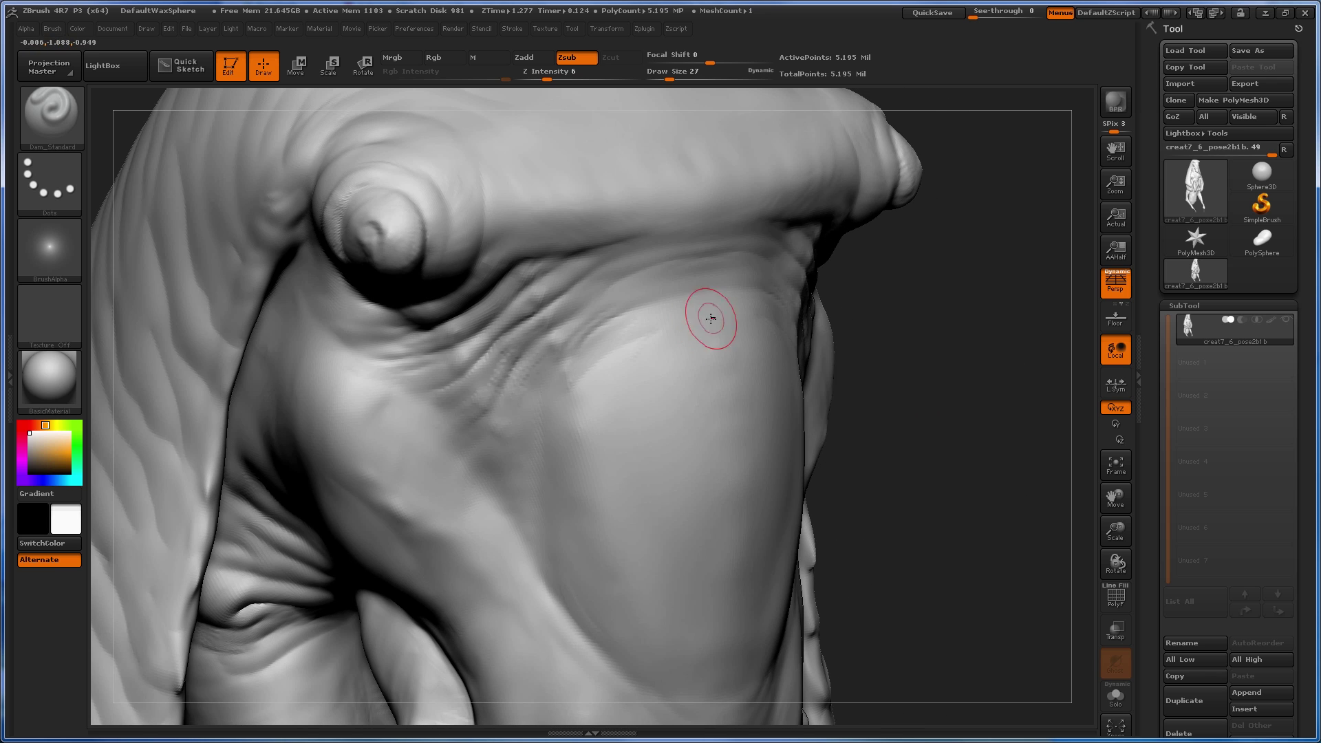
# Step: Subdivide the creature mesh one level and carve soft curved creases under the brow at draw size 23
pyautogui.hotkey('ctrl', 'd')
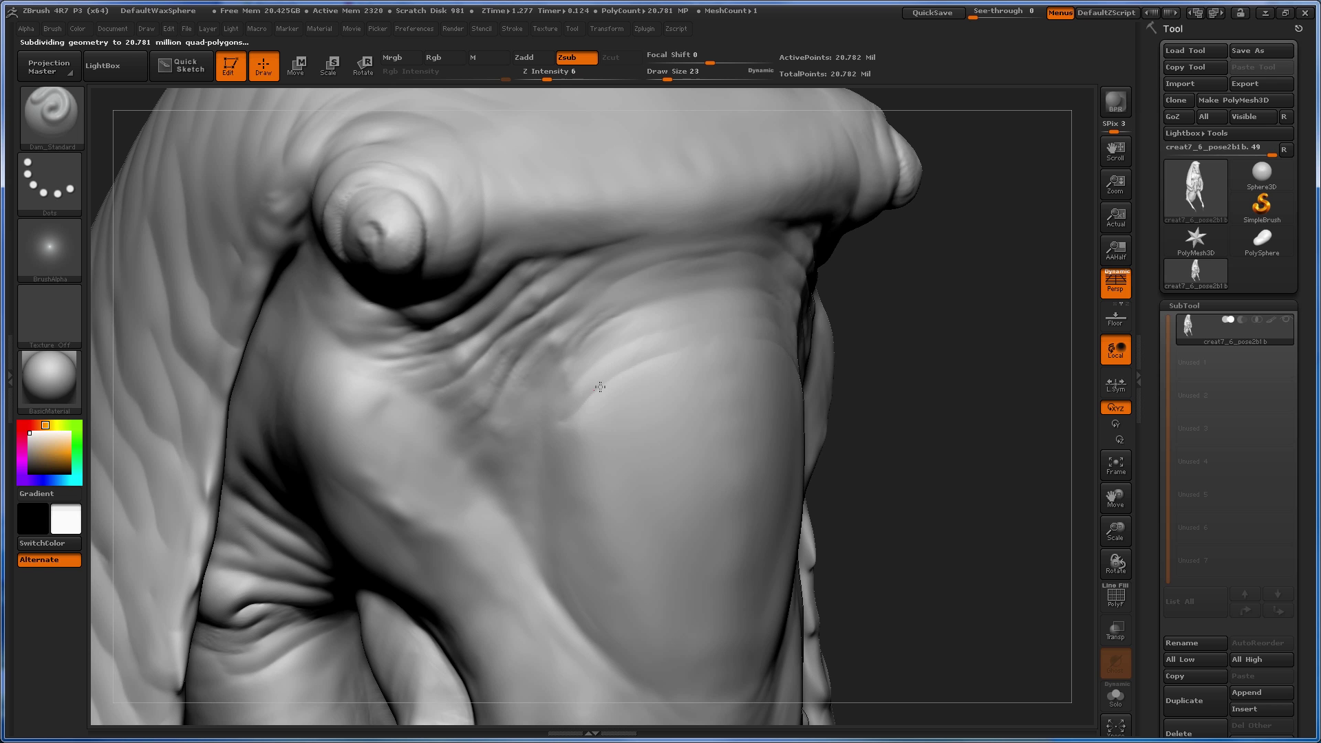
pyautogui.keyDown('alt'); pyautogui.moveTo(963, 297); pyautogui.dragTo(962, 536); pyautogui.keyUp('alt')
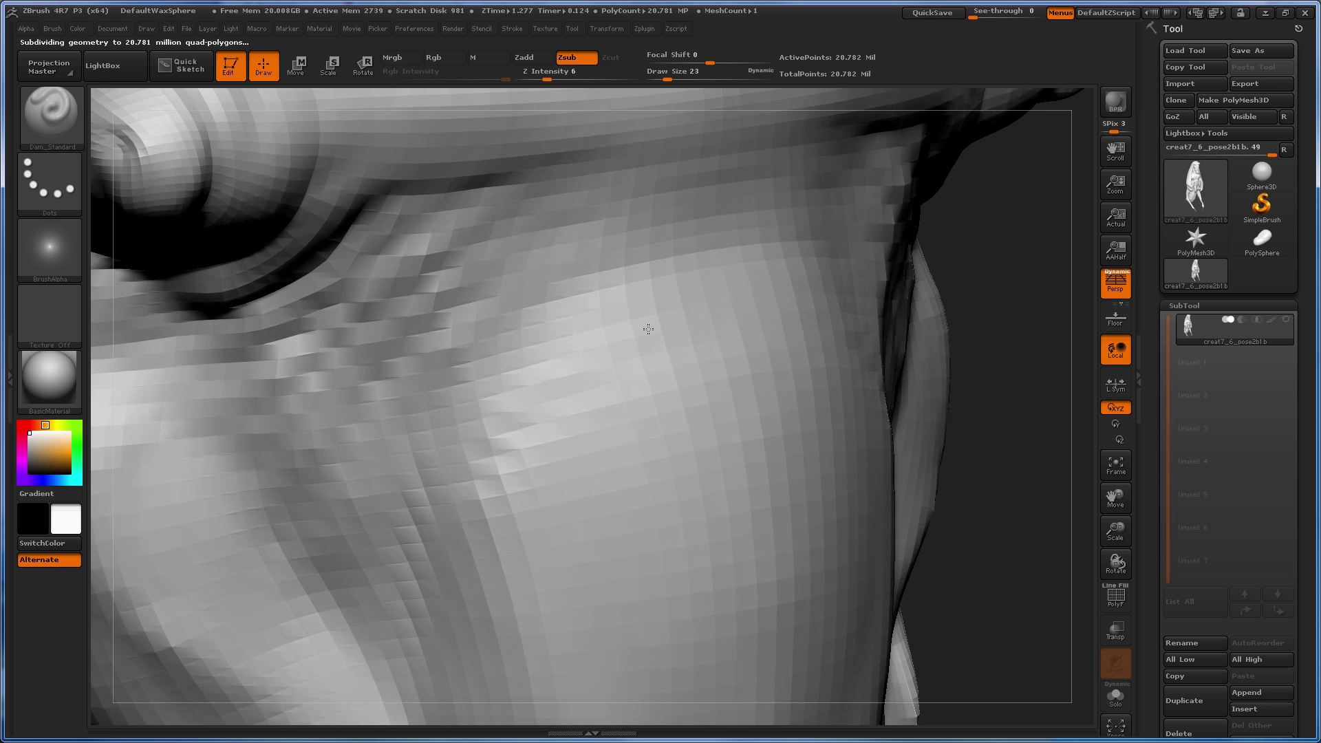
pyautogui.moveTo(714, 321); pyautogui.dragTo(680, 333)
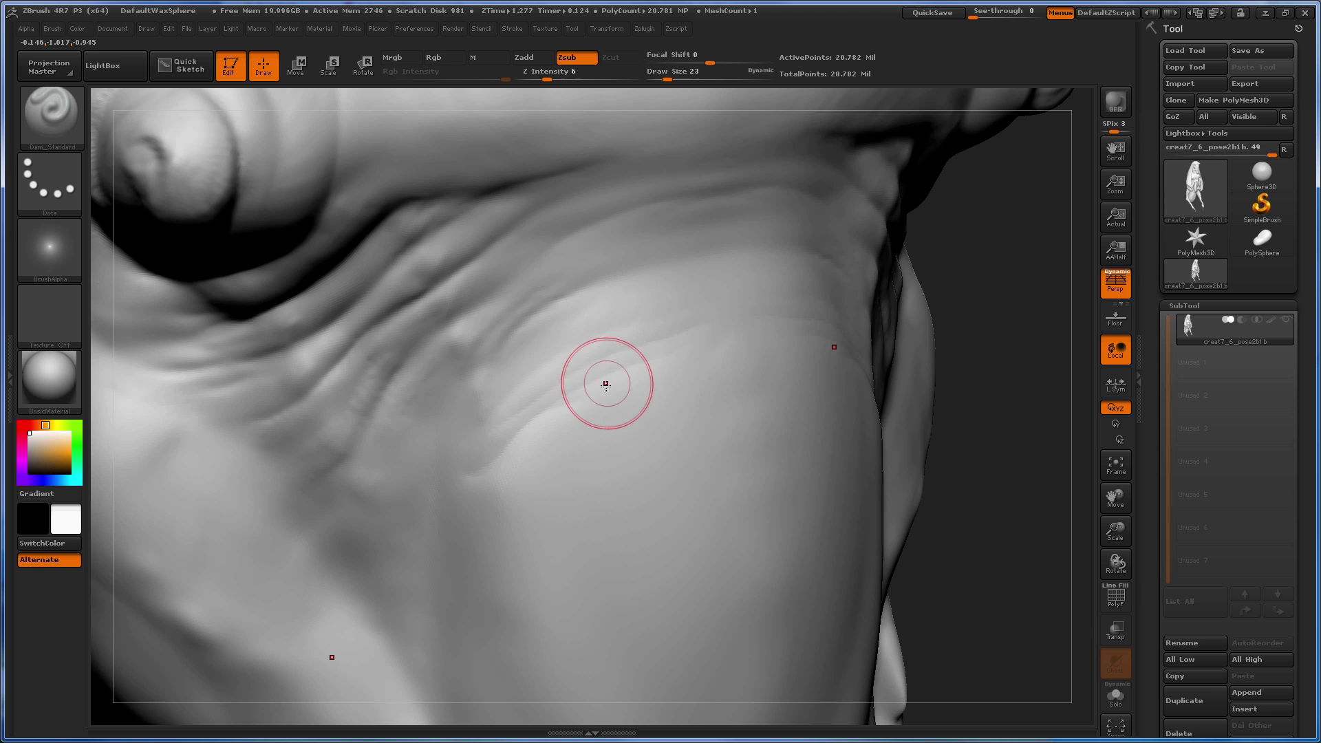
# Step: Try a crease across the face plate with draw size 7 and Z Intensity 43, undoing the stroke
pyautogui.press('s')
pyautogui.moveTo(604, 443); pyautogui.dragTo(596, 444)
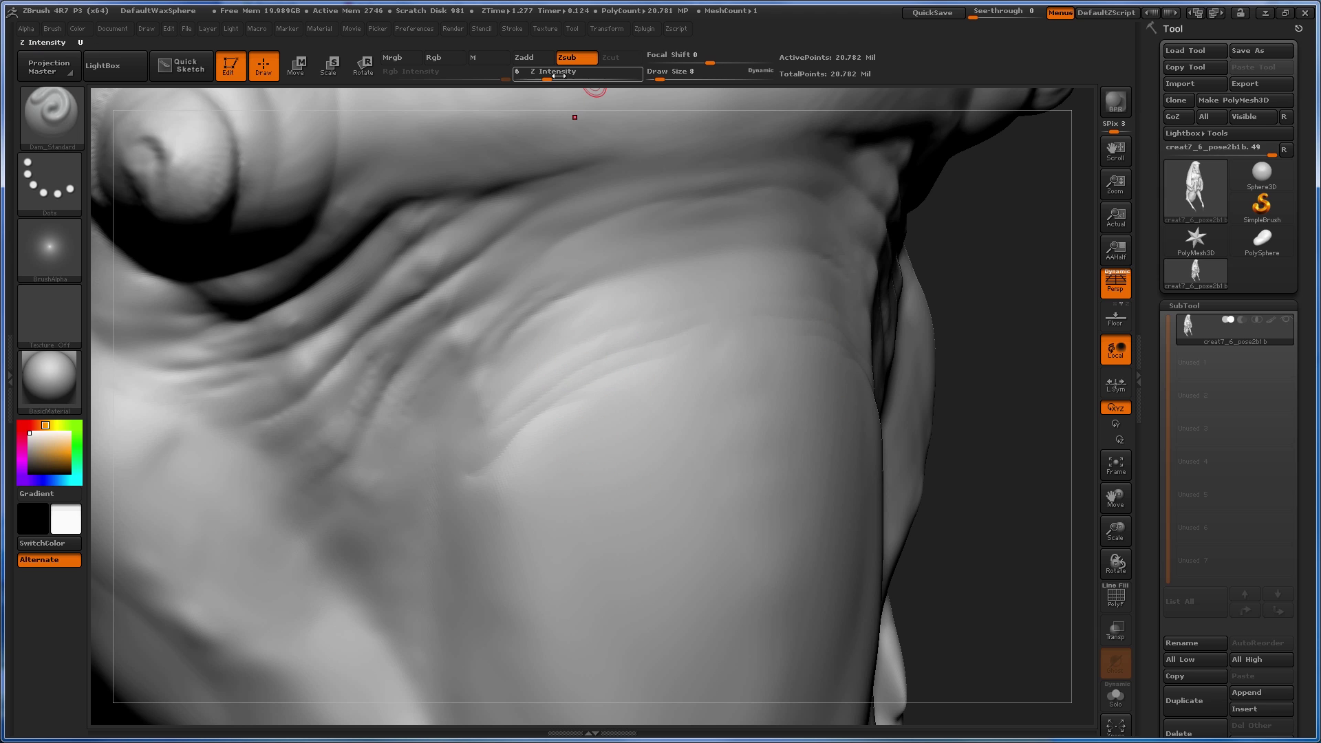
pyautogui.click(559, 75)
pyautogui.moveTo(592, 78); pyautogui.dragTo(597, 78)
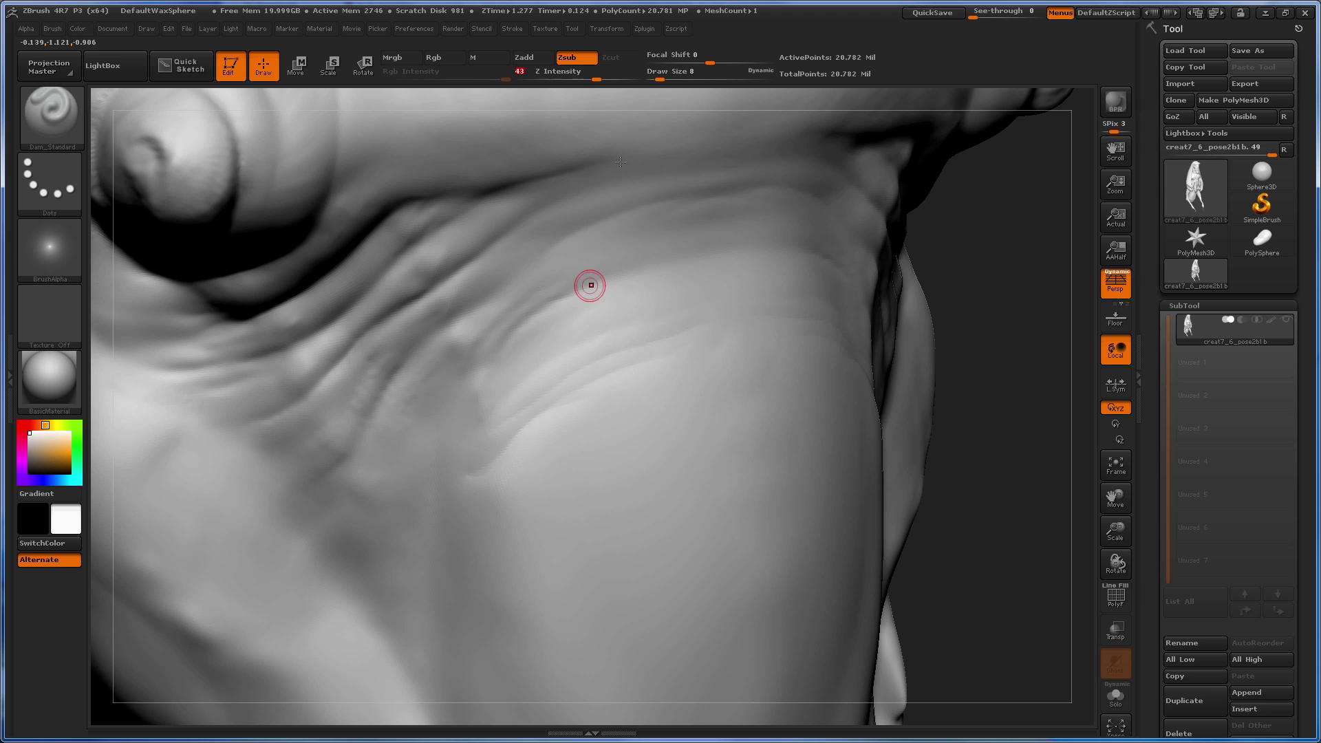
pyautogui.press('s')
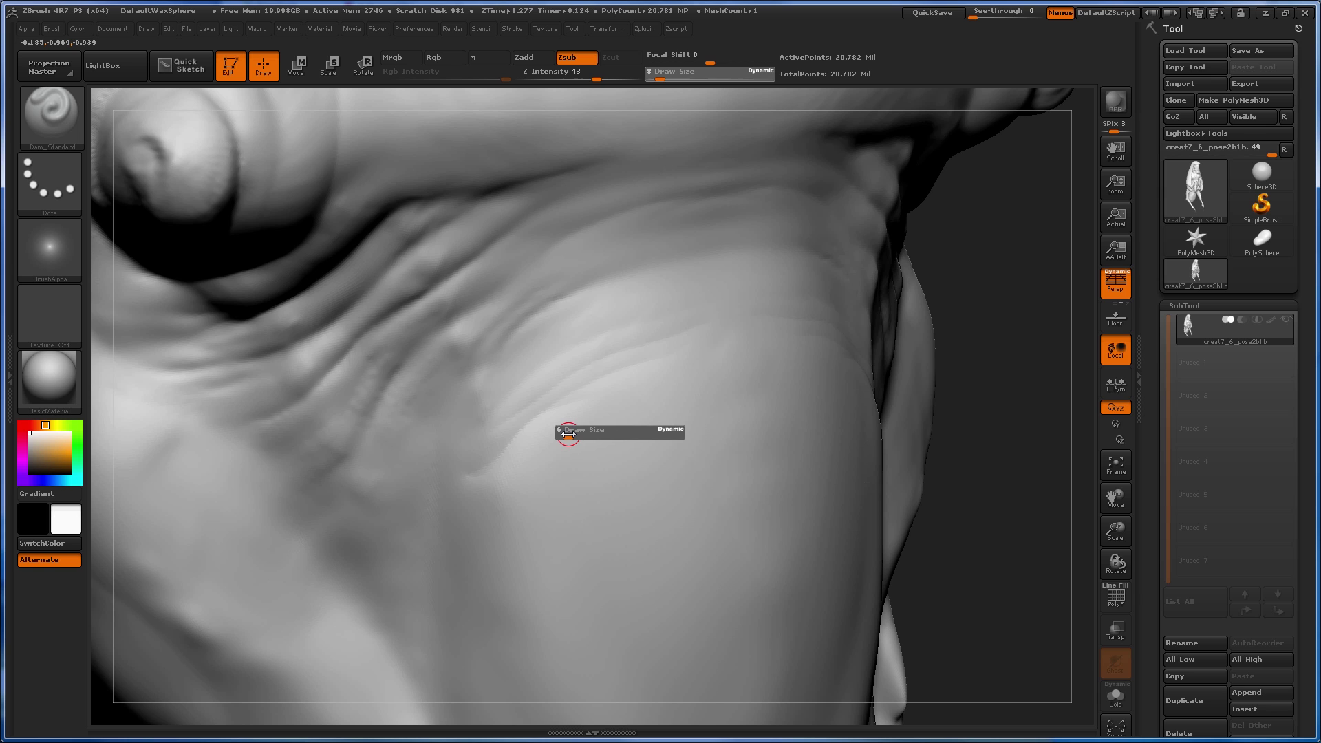
pyautogui.moveTo(569, 434); pyautogui.dragTo(569, 434)
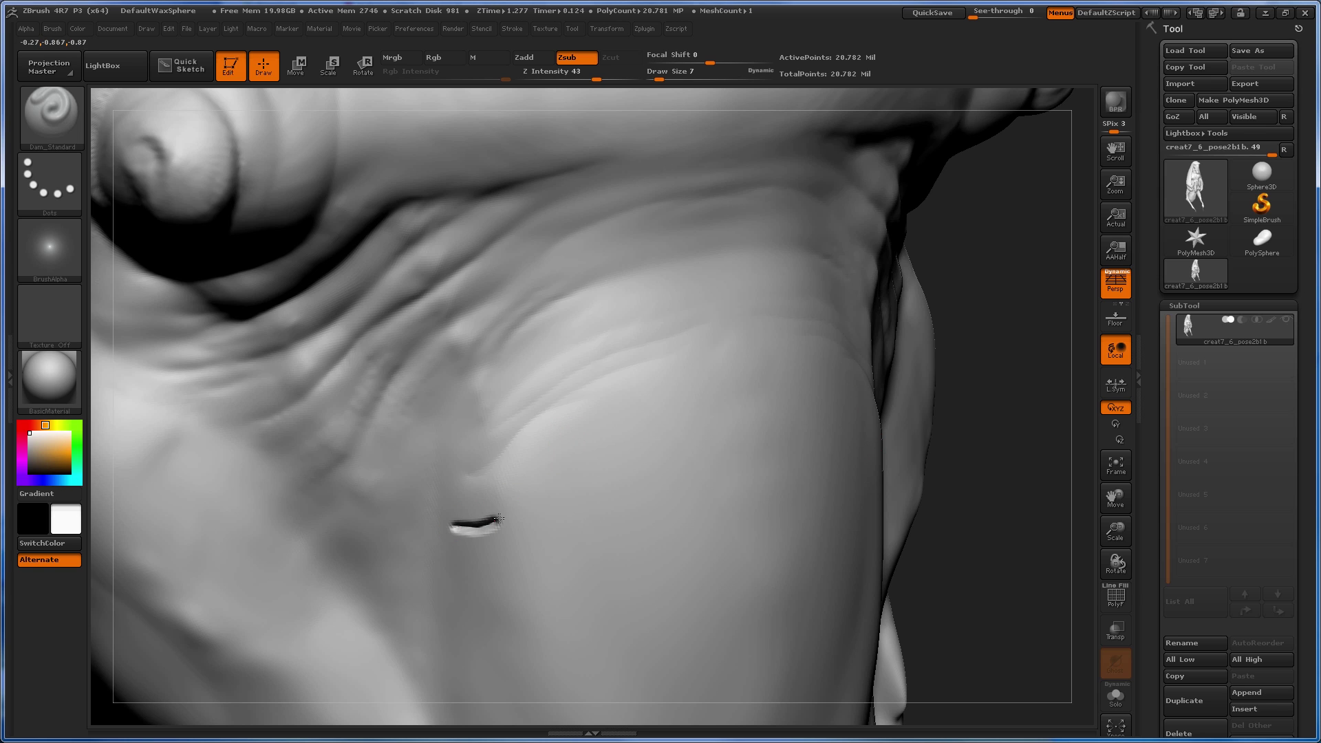
pyautogui.moveTo(499, 518)
pyautogui.mouseDown()
pyautogui.moveTo(538, 469)
pyautogui.moveTo(659, 409)
pyautogui.mouseUp()
pyautogui.hotkey('ctrl', 'z')
# Step: Set Z Intensity to 19, carve thin wavy creases across the upper face plate toward the cheek, and smooth them
pyautogui.click(570, 76)
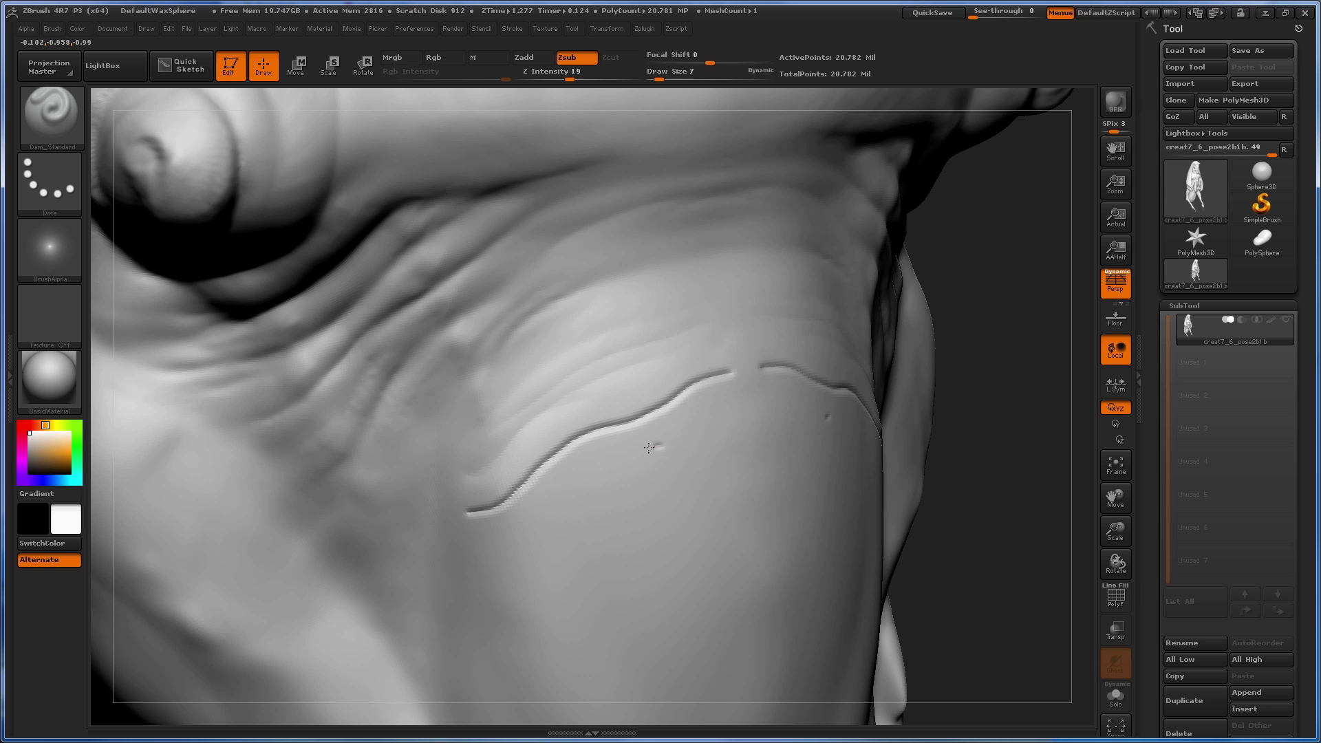
pyautogui.moveTo(565, 481)
pyautogui.mouseDown()
pyautogui.moveTo(439, 585)
pyautogui.moveTo(356, 587)
pyautogui.mouseUp()
pyautogui.moveTo(435, 573); pyautogui.dragTo(357, 611)
pyautogui.keyDown('shift'); pyautogui.moveTo(781, 368); pyautogui.dragTo(550, 455); pyautogui.keyUp('shift')
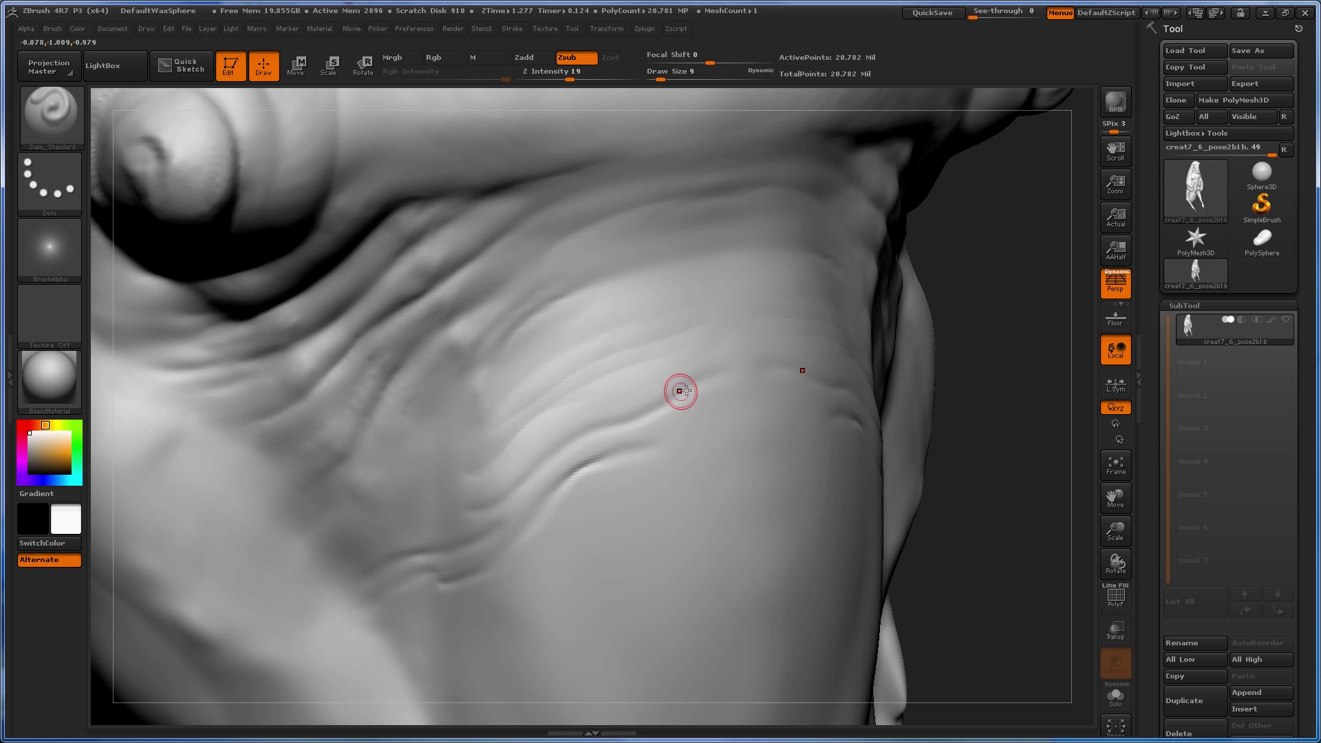
pyautogui.press('shift')
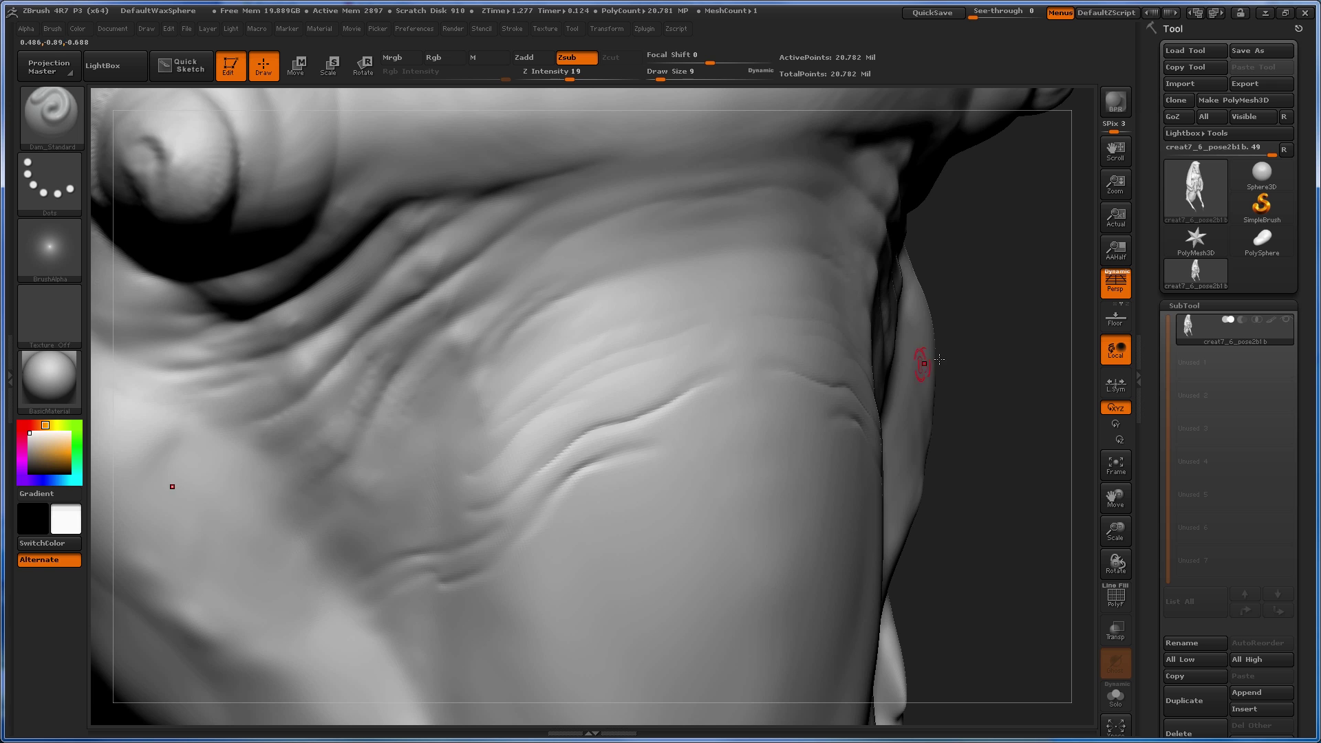
# Step: Set the draw size to 18, reduce the Z Intensity, and carve a faint wavy crease across the middle of the face plate
pyautogui.keyDown('alt'); pyautogui.moveTo(967, 485); pyautogui.dragTo(970, 291); pyautogui.keyUp('alt')
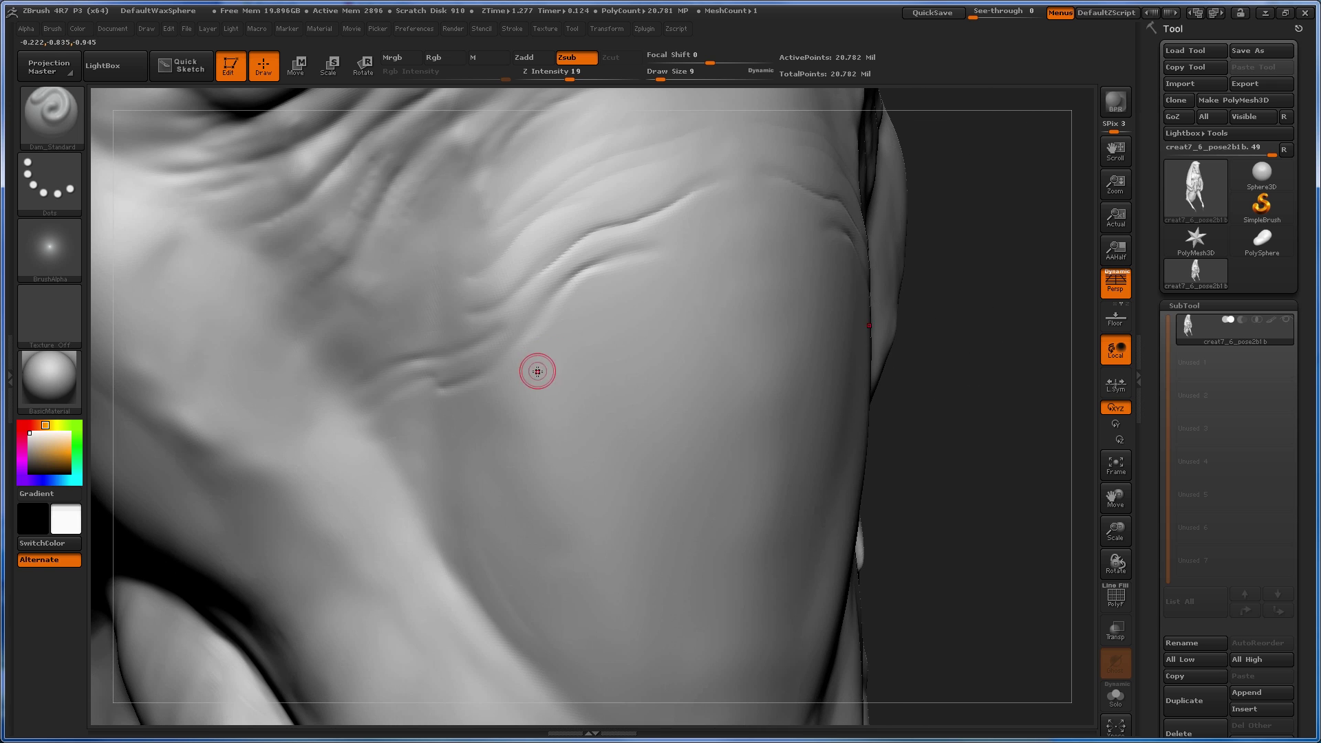
pyautogui.press('s')
pyautogui.moveTo(535, 375); pyautogui.dragTo(542, 375)
pyautogui.moveTo(570, 79); pyautogui.dragTo(545, 79)
pyautogui.moveTo(439, 428); pyautogui.dragTo(550, 450)
# Step: Set Z Intensity to 7 and carve a group of overlapping wavy wrinkles across the middle of the face plate
pyautogui.moveTo(545, 79); pyautogui.dragTo(551, 79)
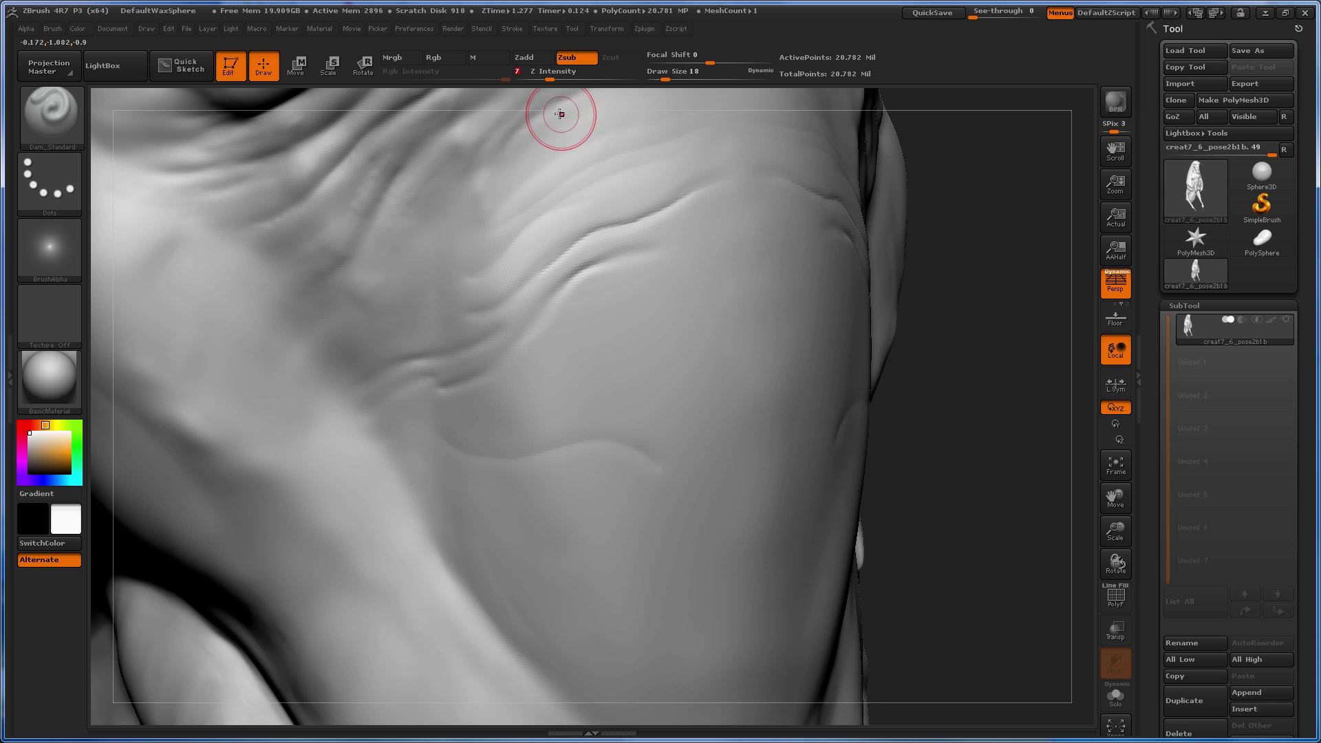
pyautogui.moveTo(494, 490); pyautogui.dragTo(524, 502)
pyautogui.moveTo(604, 494); pyautogui.dragTo(691, 531)
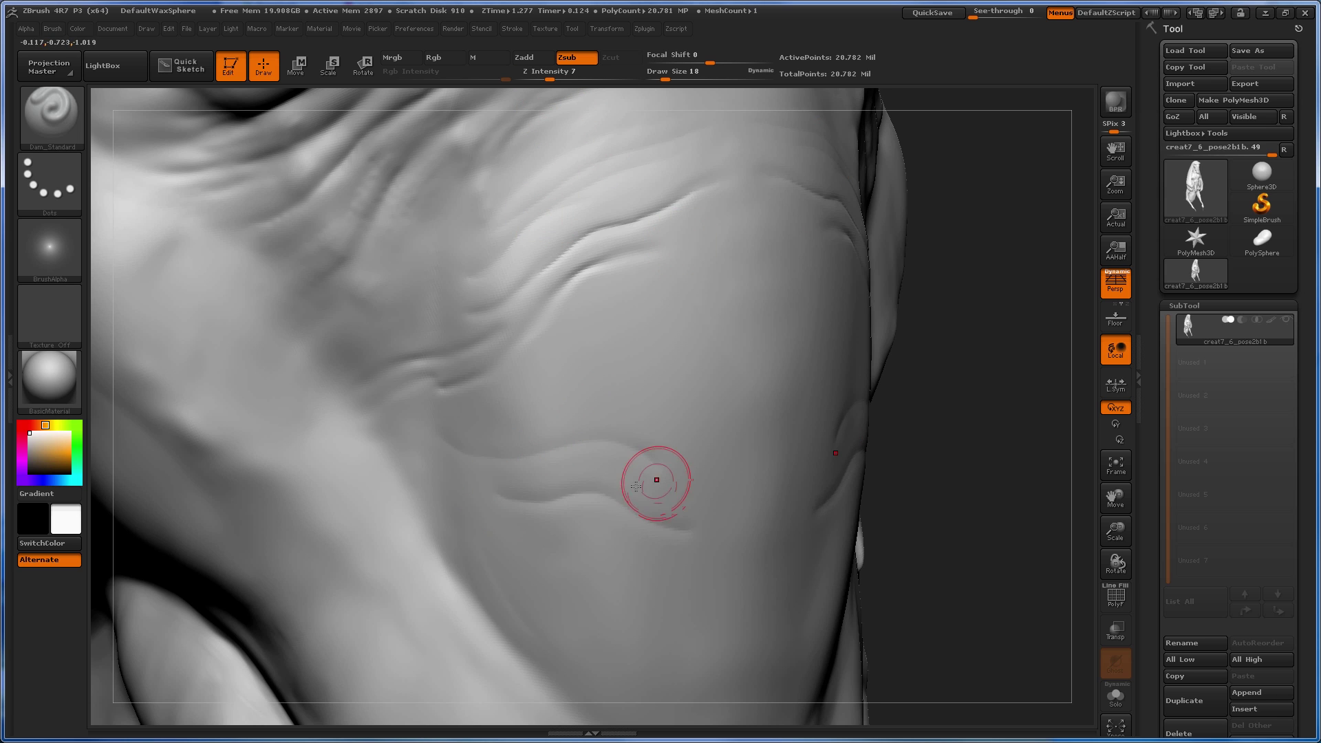
pyautogui.moveTo(561, 473); pyautogui.dragTo(582, 469)
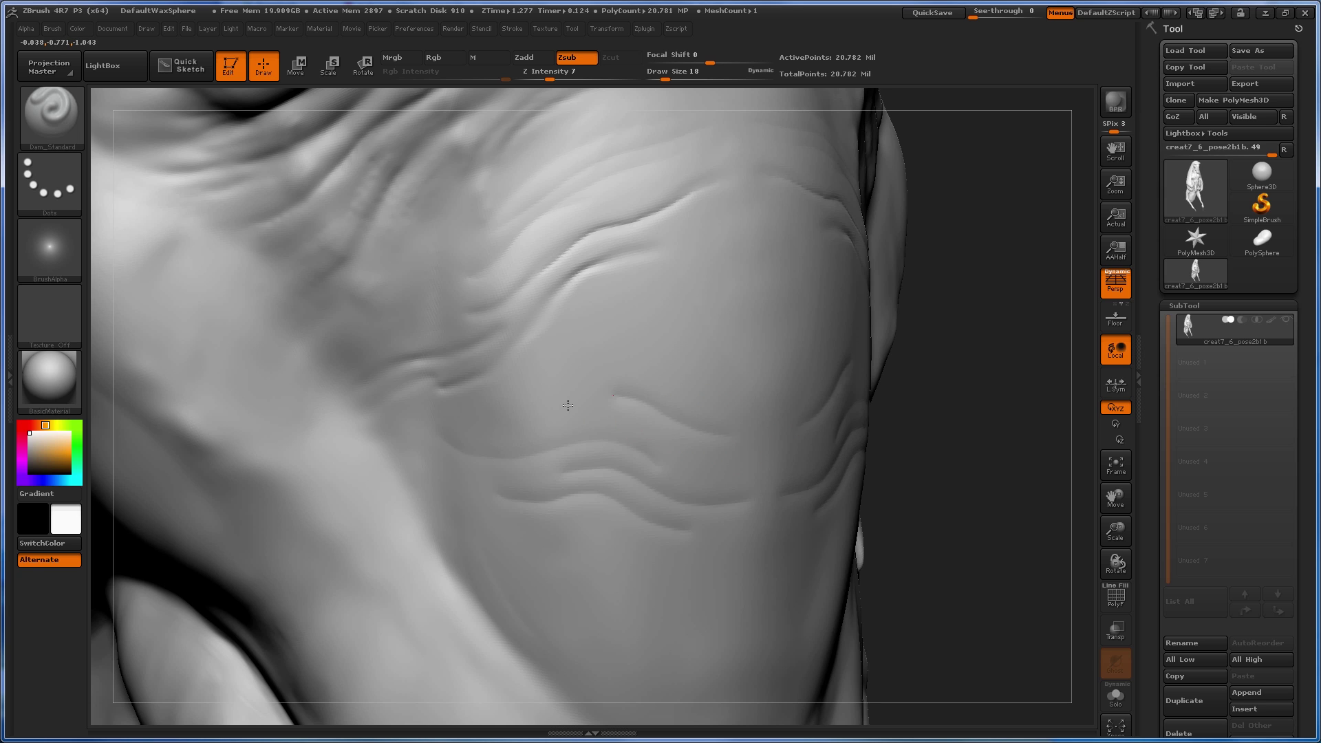
pyautogui.moveTo(584, 411); pyautogui.dragTo(452, 432)
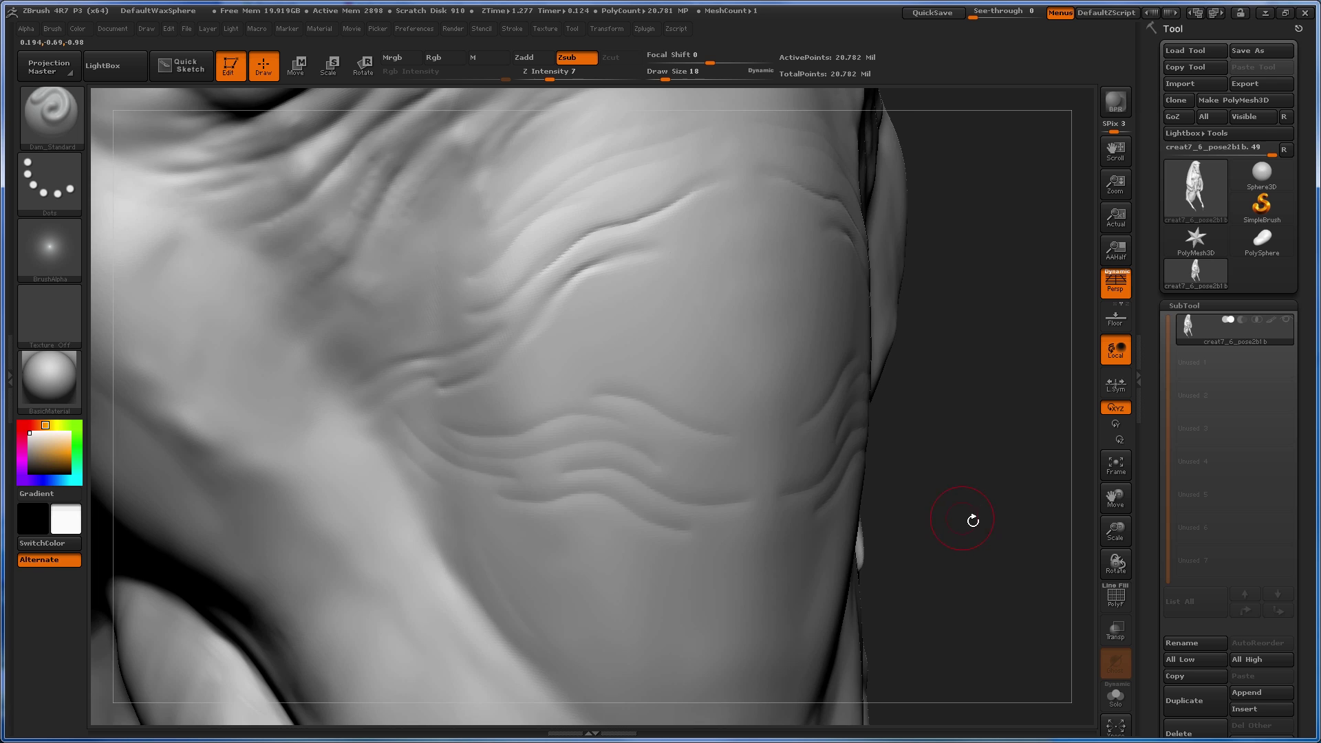
# Step: Fill the lower face plate with fine wavy wrinkles running from the cheek edge, and add one crease above them
pyautogui.keyDown('alt'); pyautogui.moveTo(973, 522); pyautogui.dragTo(968, 438); pyautogui.keyUp('alt')
pyautogui.moveTo(384, 366)
pyautogui.mouseDown()
pyautogui.moveTo(464, 477)
pyautogui.moveTo(522, 508)
pyautogui.mouseUp()
pyautogui.moveTo(405, 395); pyautogui.dragTo(470, 442)
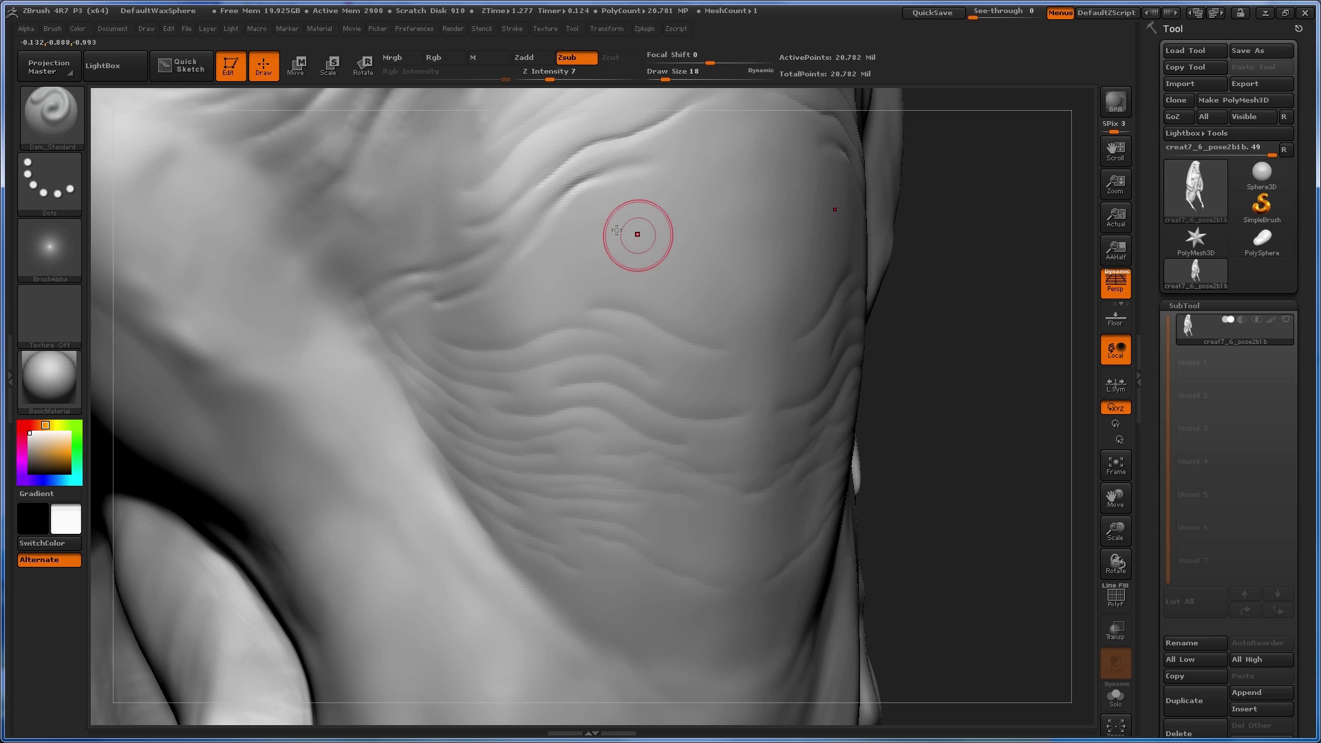
pyautogui.press('ctrl')
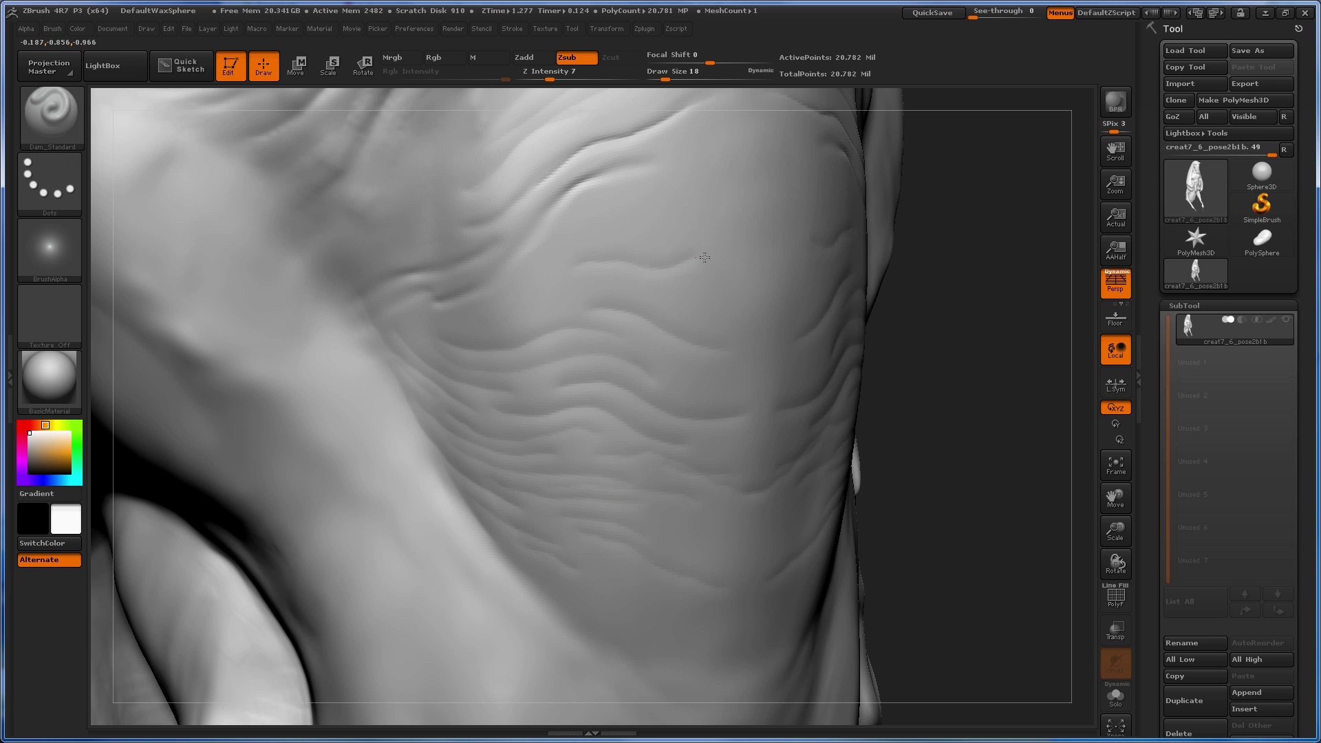
pyautogui.keyDown('alt'); pyautogui.moveTo(738, 513); pyautogui.dragTo(726, 419, button='right'); pyautogui.keyUp('alt')
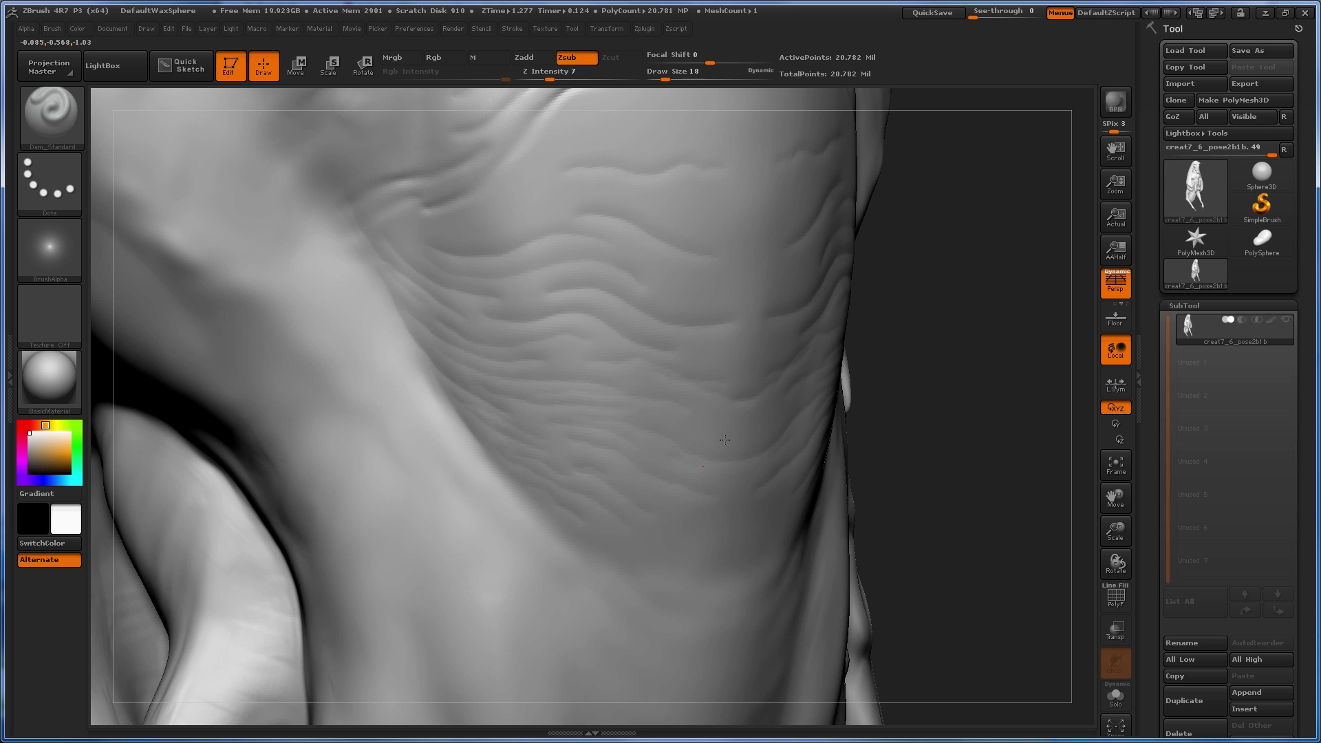
pyautogui.moveTo(1023, 398); pyautogui.dragTo(653, 497)
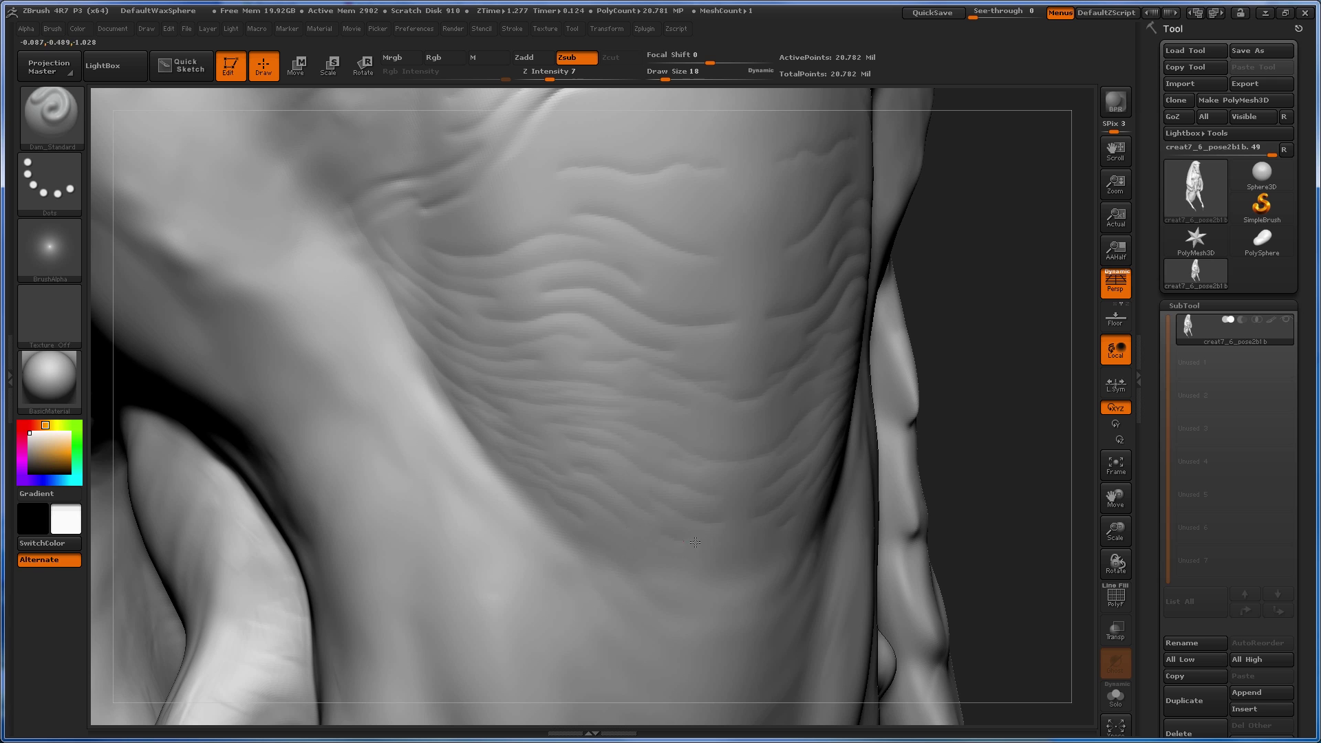
# Step: Switch to the ClayBuildup brush in Zadd mode for working over the wrinkled face plate
pyautogui.press('b')
pyautogui.press('c')
pyautogui.press('b')
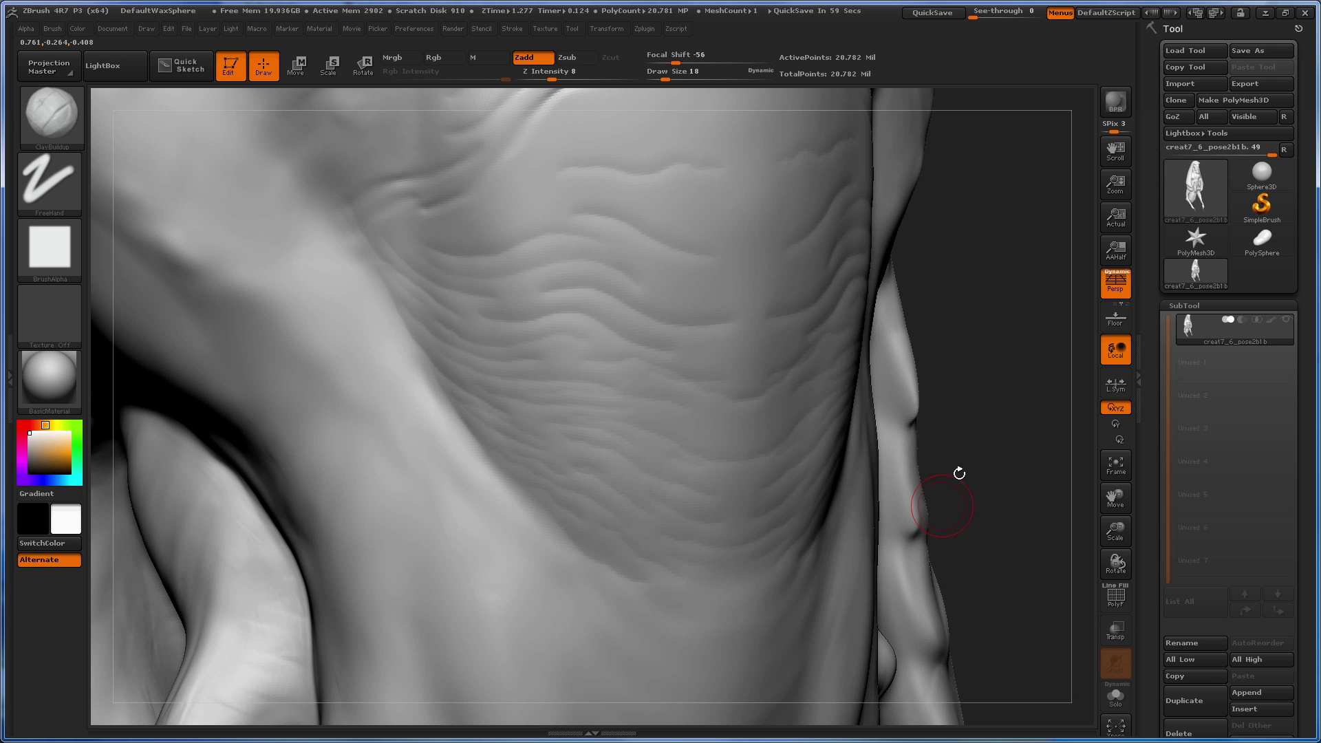
pyautogui.moveTo(958, 472)
pyautogui.mouseDown()
pyautogui.moveTo(979, 443)
pyautogui.moveTo(922, 427)
pyautogui.mouseUp()
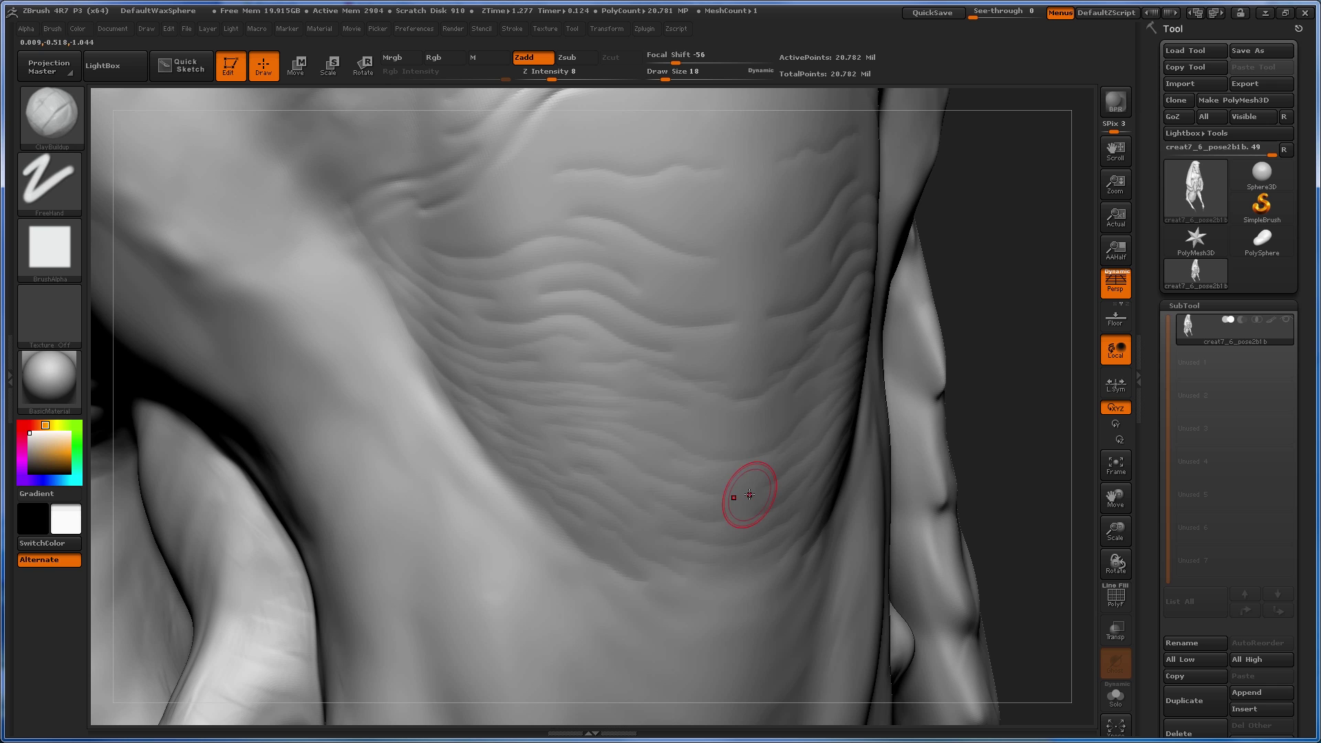
pyautogui.moveTo(1007, 285); pyautogui.dragTo(846, 303)
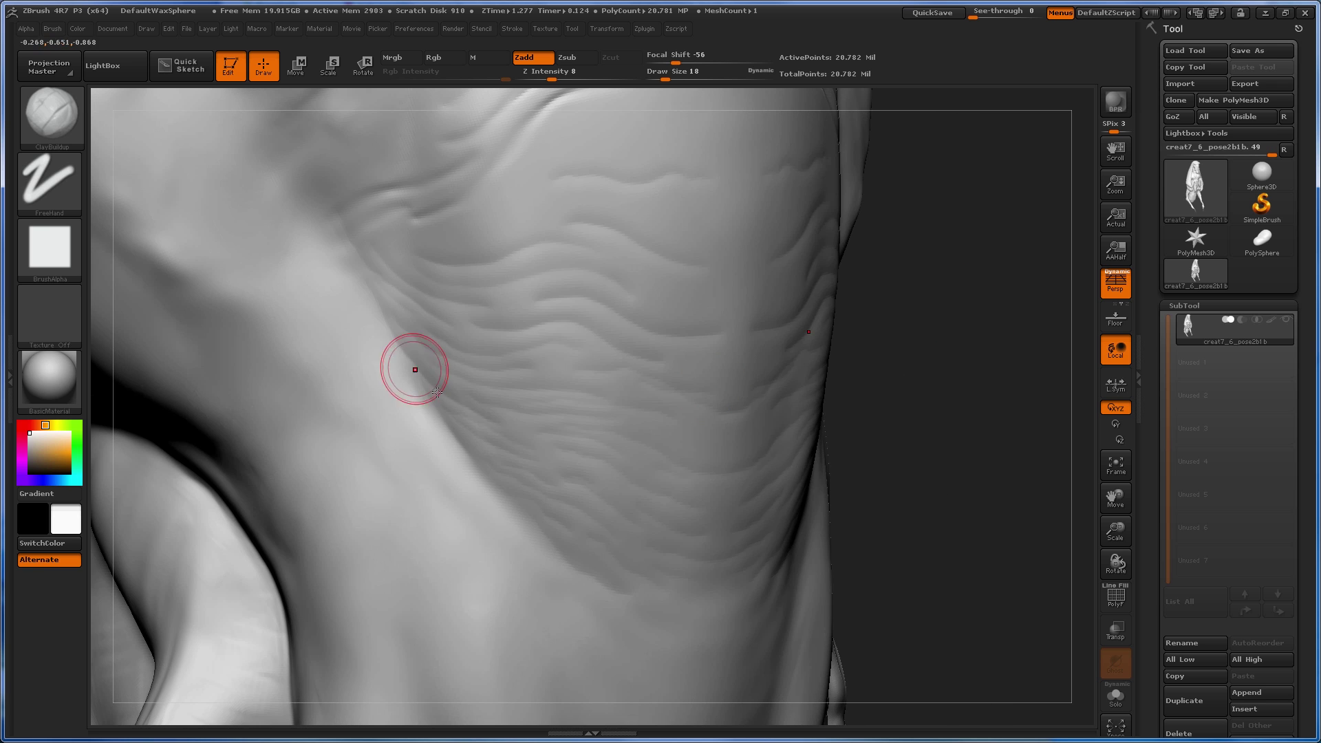
pyautogui.moveTo(967, 369); pyautogui.dragTo(818, 316)
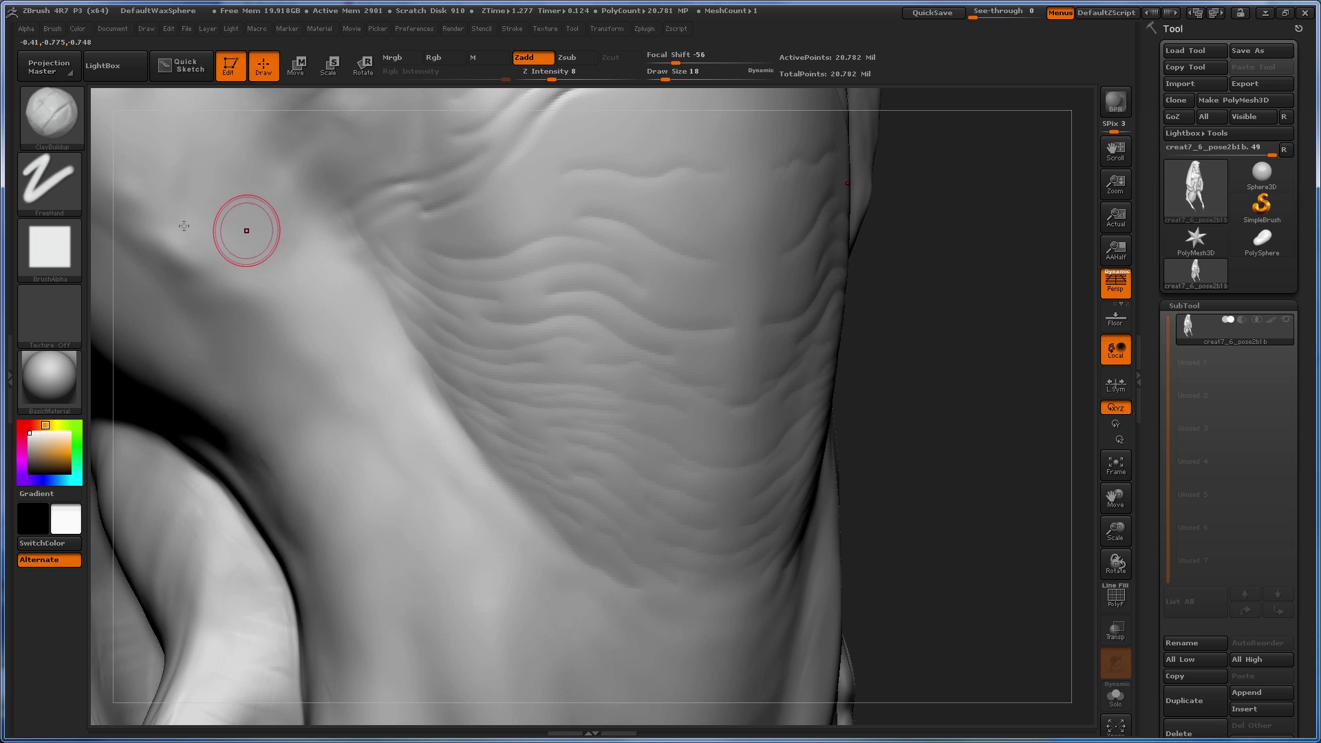
# Step: Give the ClayBuildup brush Alpha 48 and set its draw size to 9 and Z Intensity to 7
pyautogui.click(69, 247)
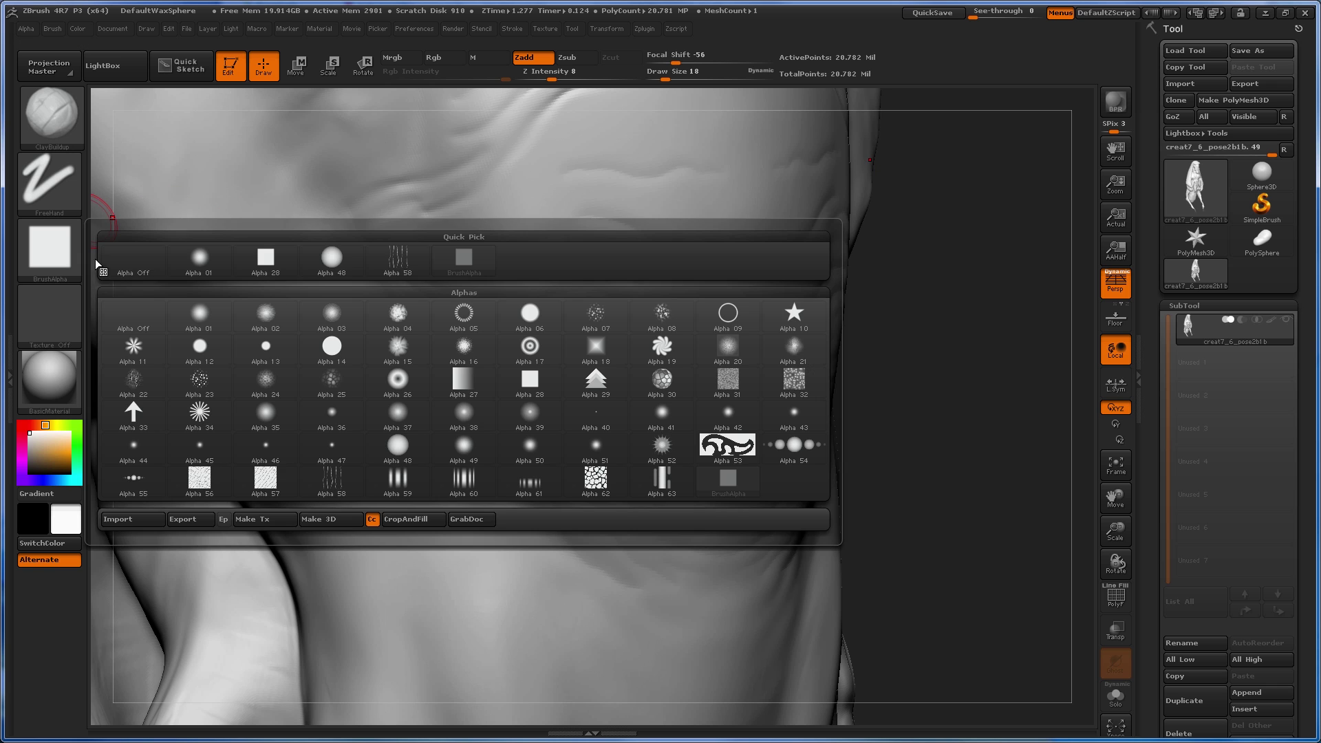
pyautogui.click(406, 454)
pyautogui.press('s')
pyautogui.moveTo(466, 358); pyautogui.dragTo(460, 361)
pyautogui.moveTo(917, 452)
pyautogui.mouseDown()
pyautogui.moveTo(980, 473)
pyautogui.moveTo(1053, 468)
pyautogui.mouseUp()
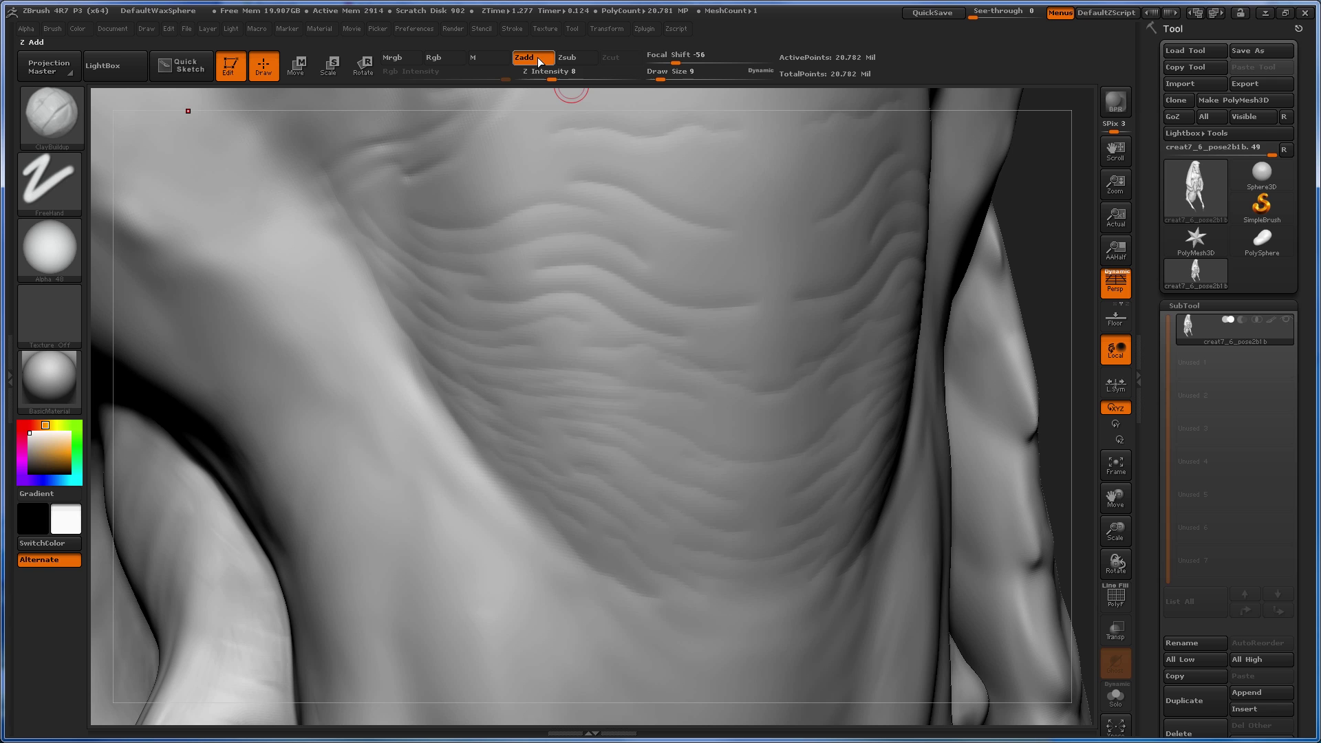
pyautogui.moveTo(555, 77); pyautogui.dragTo(550, 75)
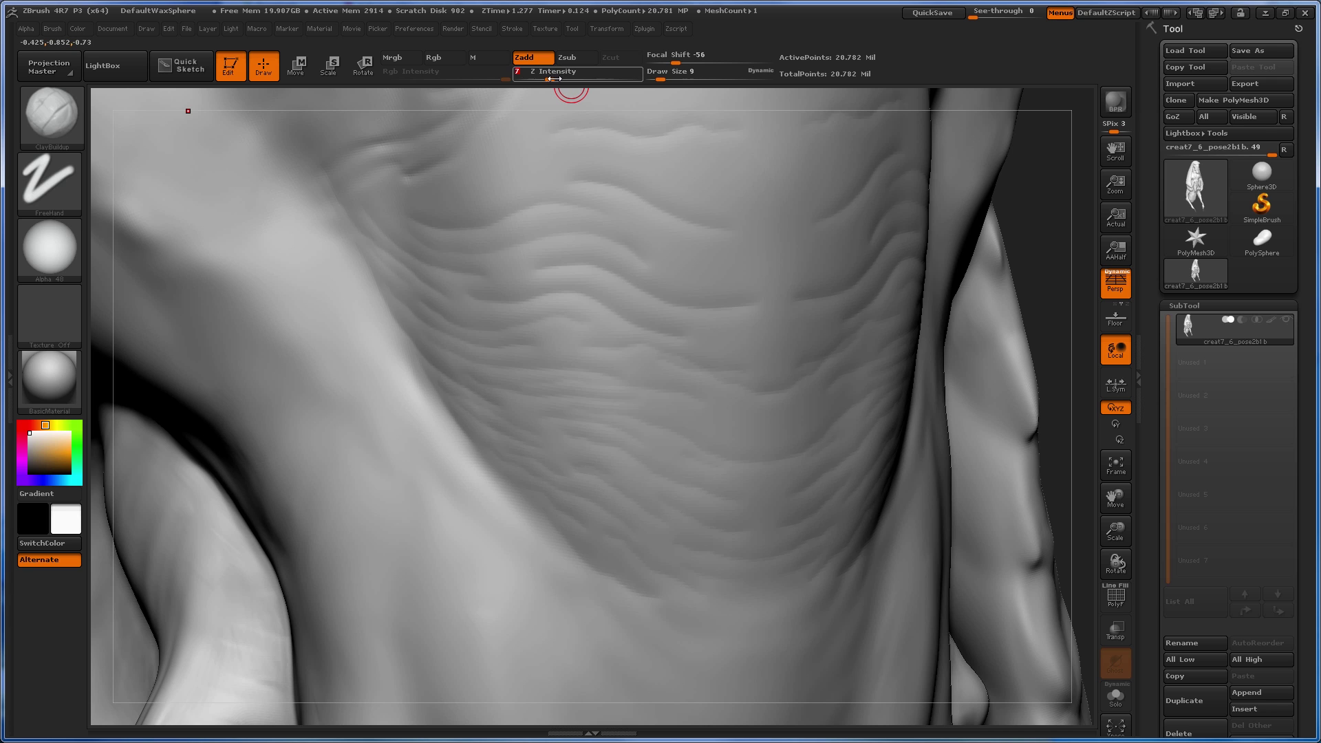
# Step: Lightly build up the skin between the existing wrinkles near the cheek edge of the face plate
pyautogui.moveTo(1046, 223); pyautogui.dragTo(466, 271)
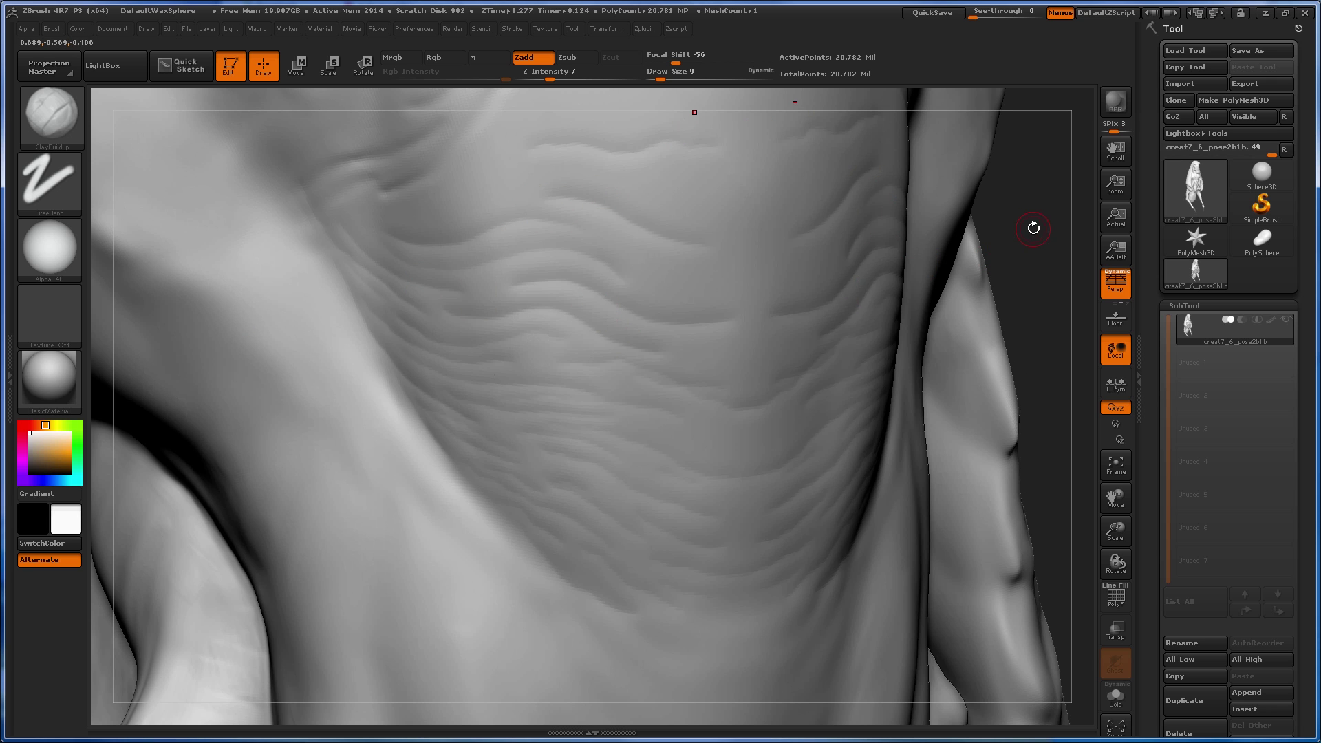
pyautogui.moveTo(1033, 228); pyautogui.dragTo(1012, 206)
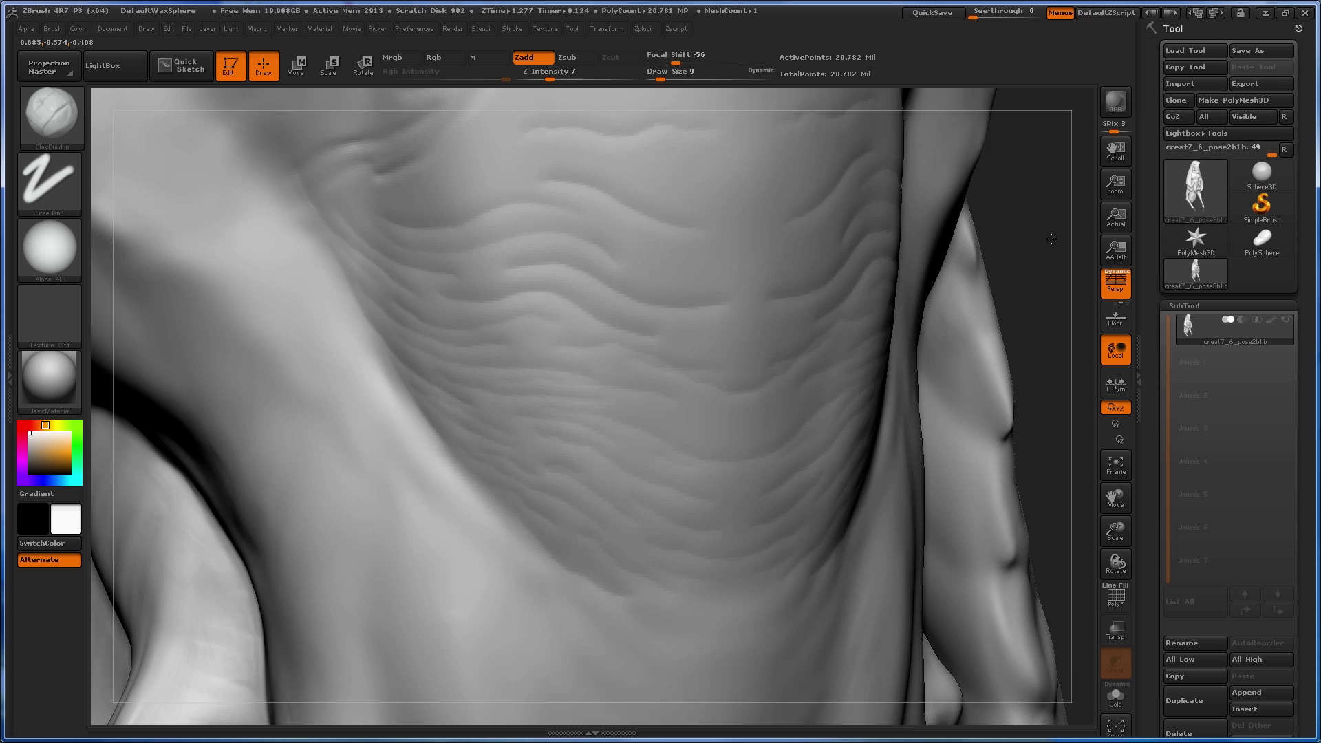
pyautogui.moveTo(1051, 238); pyautogui.dragTo(944, 274)
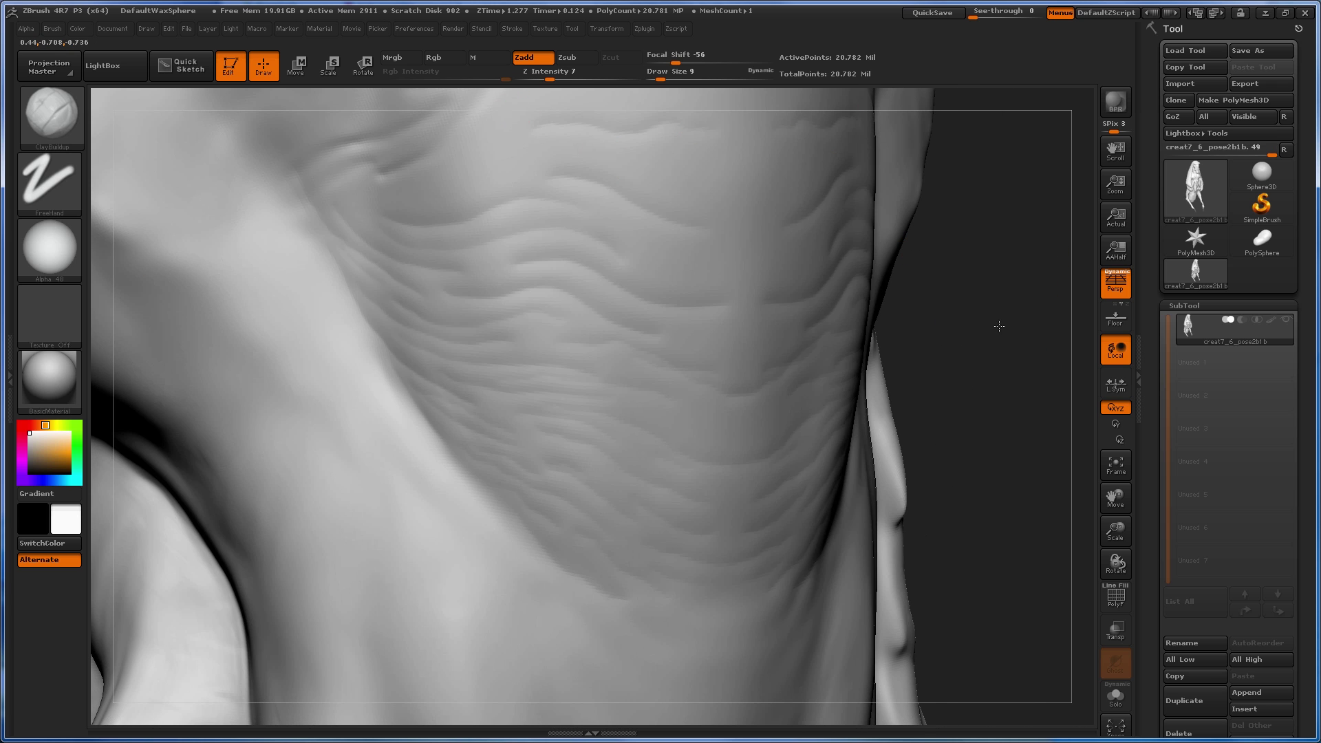
pyautogui.moveTo(999, 326); pyautogui.dragTo(969, 343)
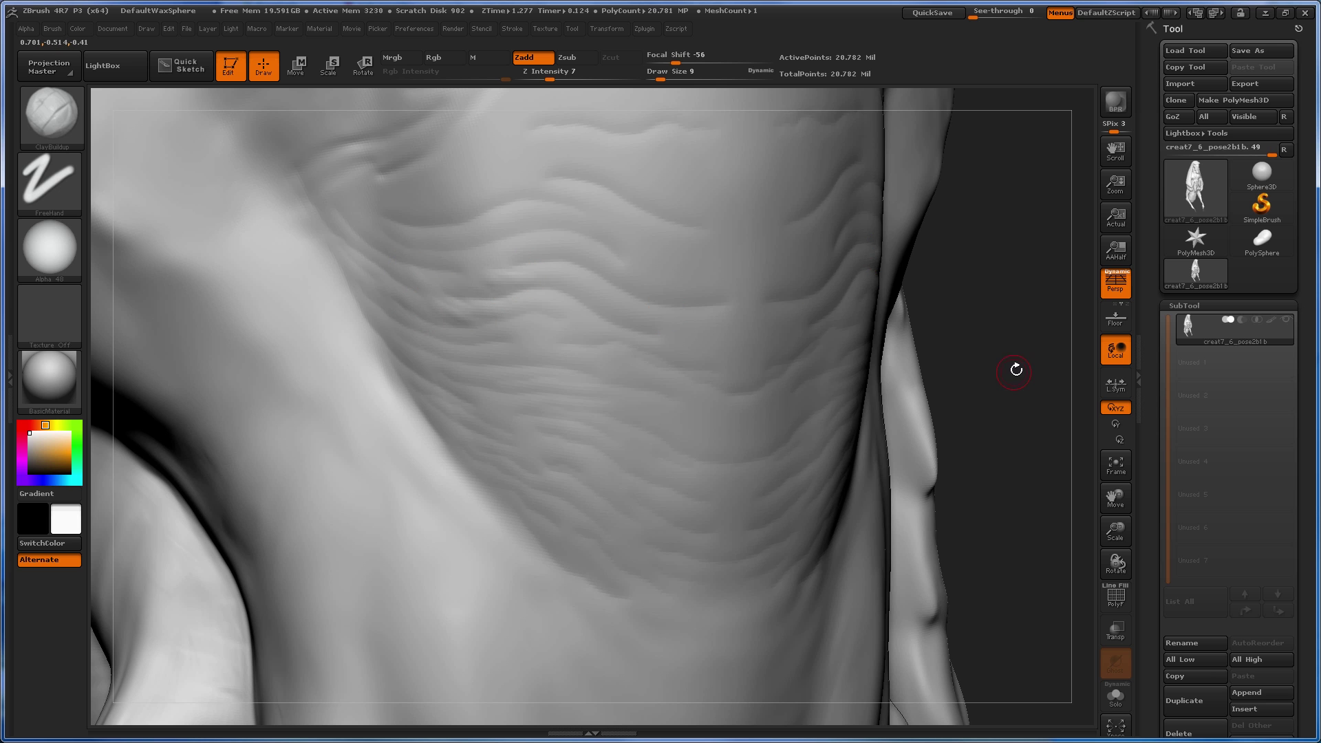
# Step: Isolate the wrinkled section of the creature by hiding the rest of the mesh
pyautogui.keyDown('alt'); pyautogui.moveTo(1016, 369); pyautogui.dragTo(935, 271); pyautogui.keyUp('alt')
pyautogui.keyDown('alt'); pyautogui.moveTo(719, 238); pyautogui.dragTo(761, 418); pyautogui.keyUp('alt')
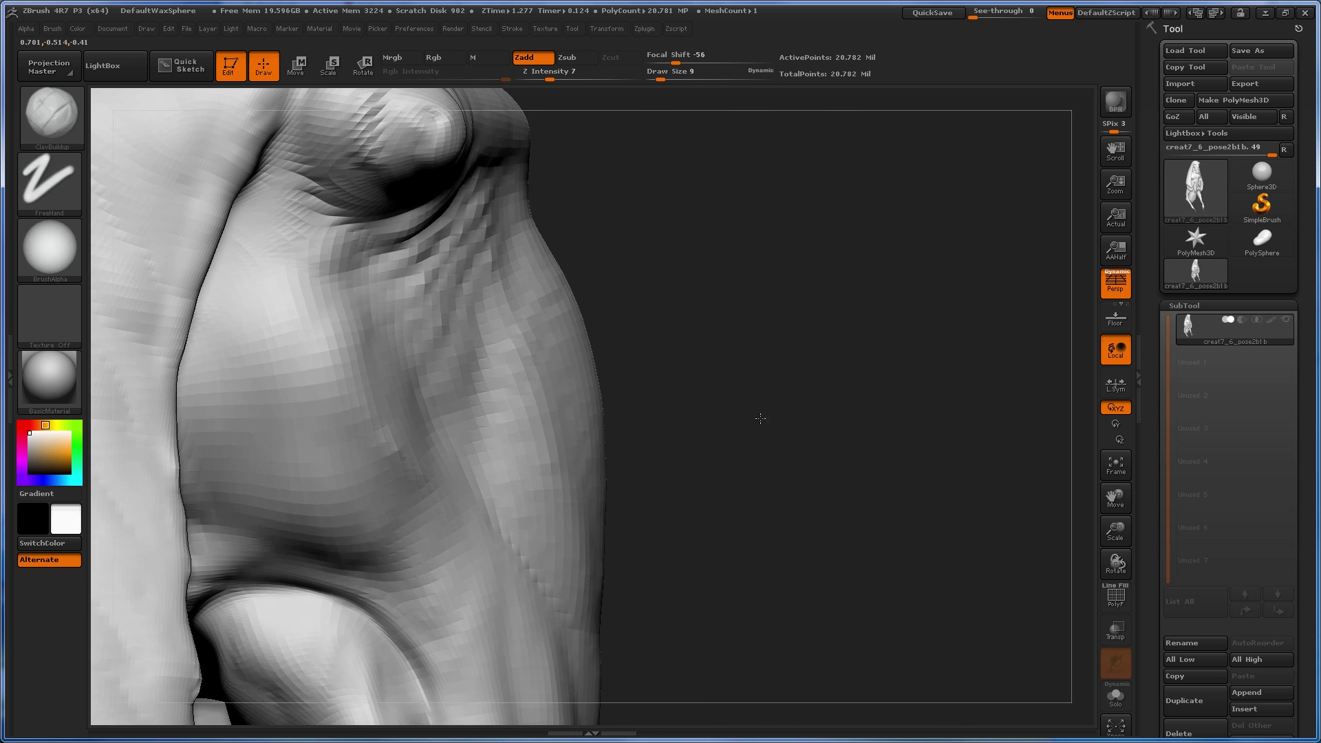
pyautogui.keyDown('ctrl'); pyautogui.keyDown('shift'); pyautogui.moveTo(812, 302); pyautogui.dragTo(357, 678); pyautogui.keyUp('shift'); pyautogui.keyUp('ctrl')
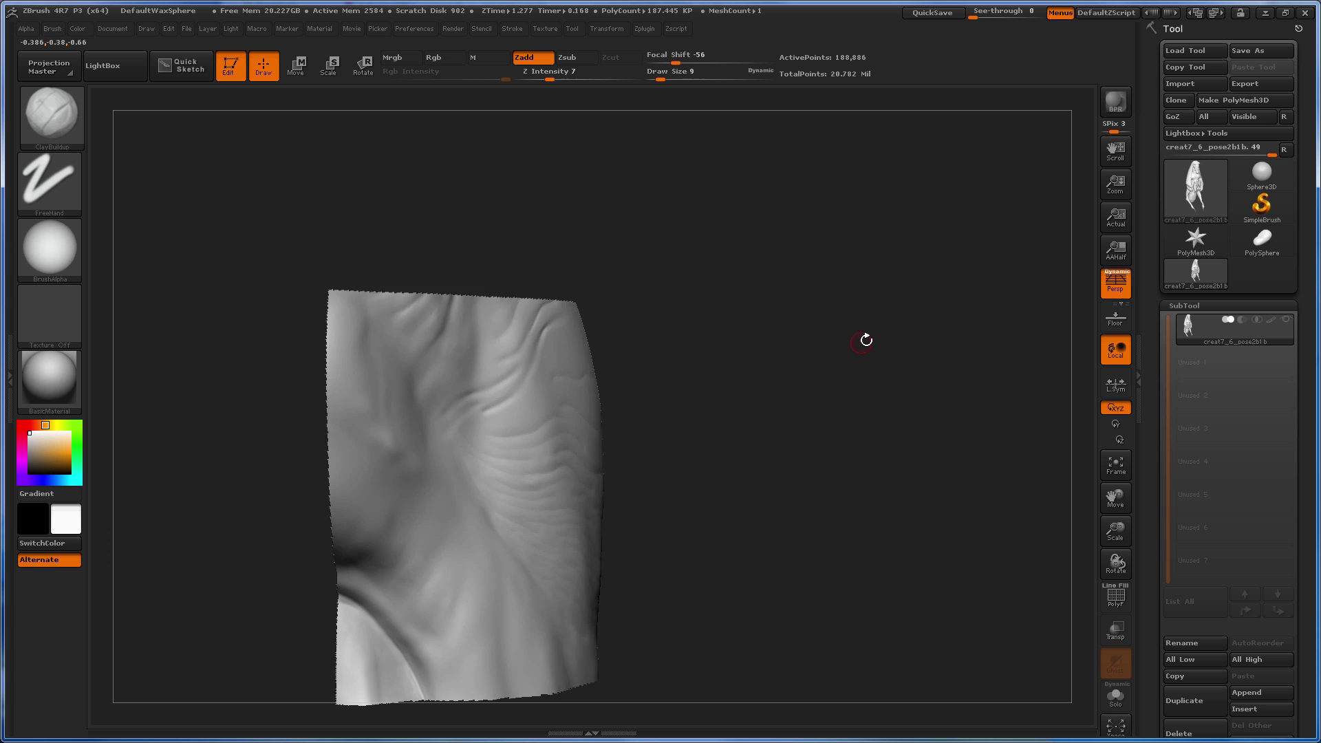
pyautogui.moveTo(866, 340); pyautogui.dragTo(1045, 419)
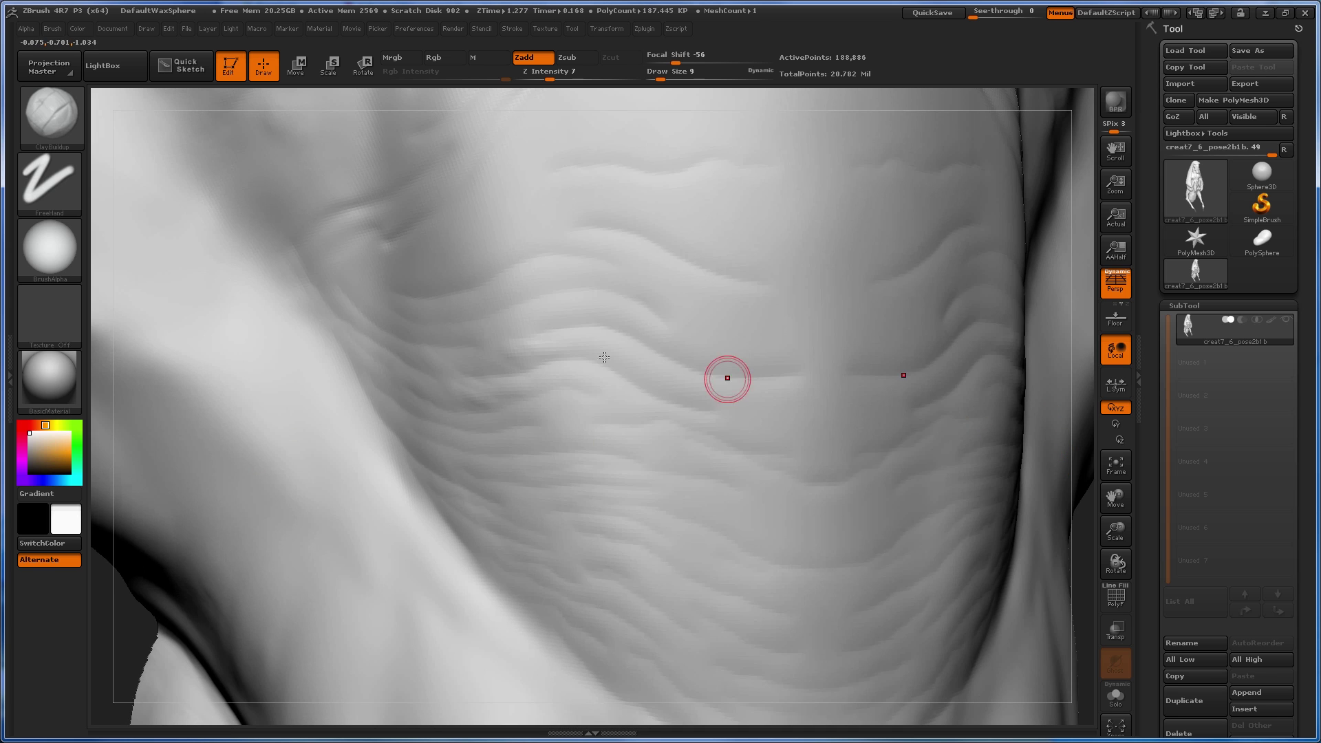
# Step: Set the draw size to 11 and build up raised folds between the upper wrinkles beside the cheek edge
pyautogui.moveTo(118, 640); pyautogui.dragTo(147, 626)
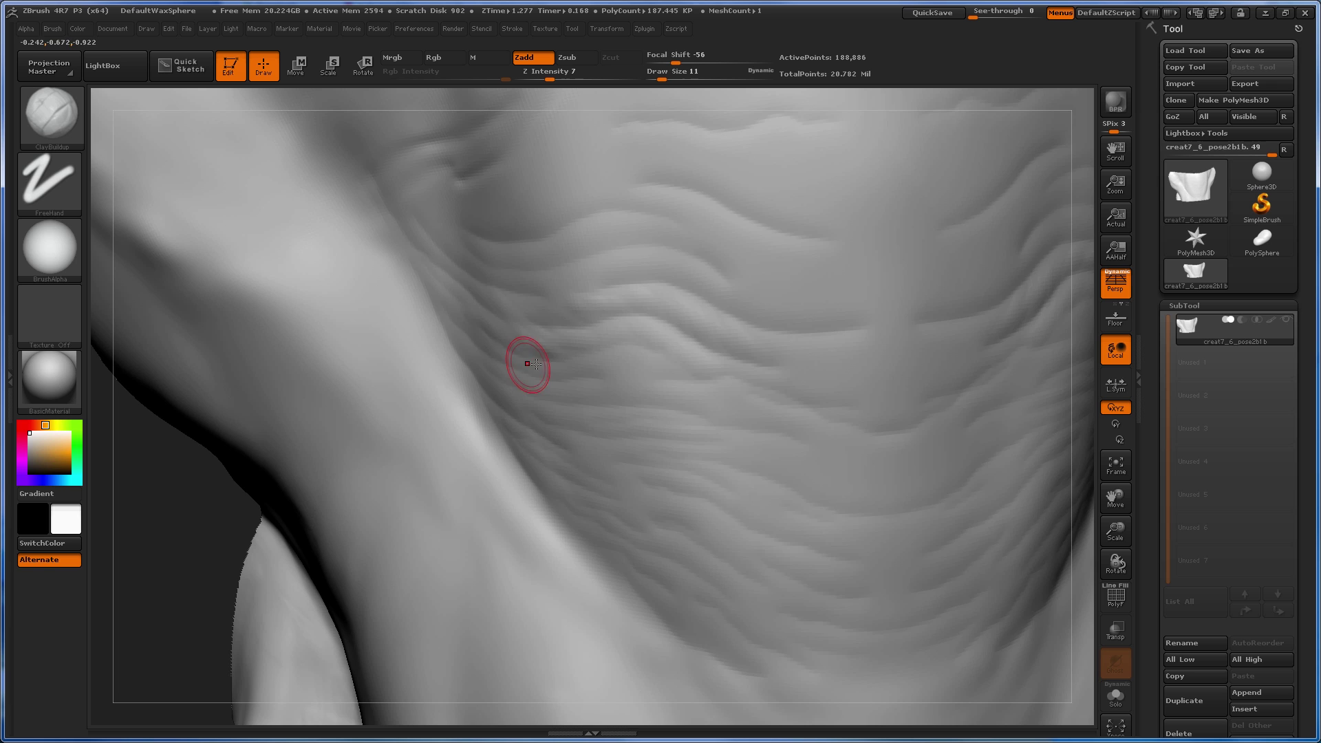
pyautogui.moveTo(174, 506); pyautogui.dragTo(197, 504)
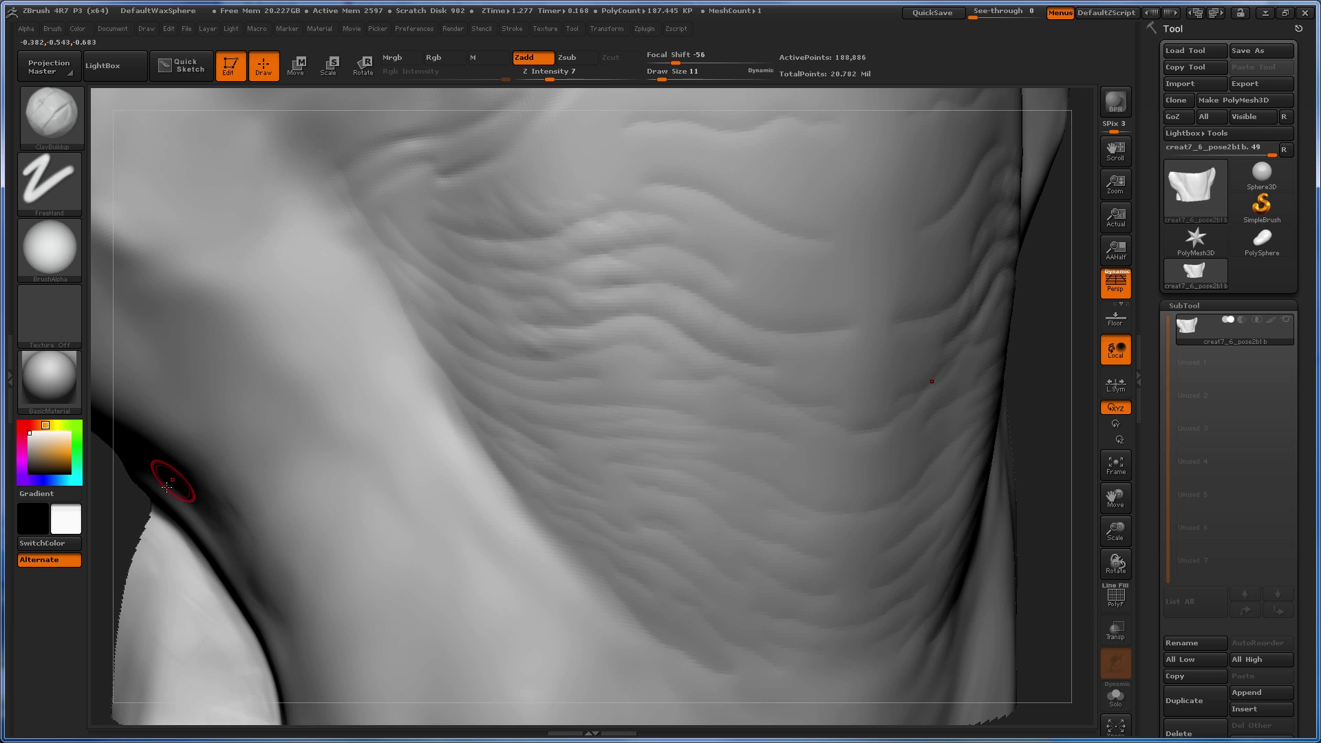
pyautogui.keyDown('alt'); pyautogui.moveTo(162, 498); pyautogui.dragTo(217, 468); pyautogui.keyUp('alt')
# Step: Reduce the draw size to 7 and add fine ridges between the wrinkles from the cheek edge toward the middle
pyautogui.press('s')
pyautogui.moveTo(655, 202); pyautogui.dragTo(646, 205)
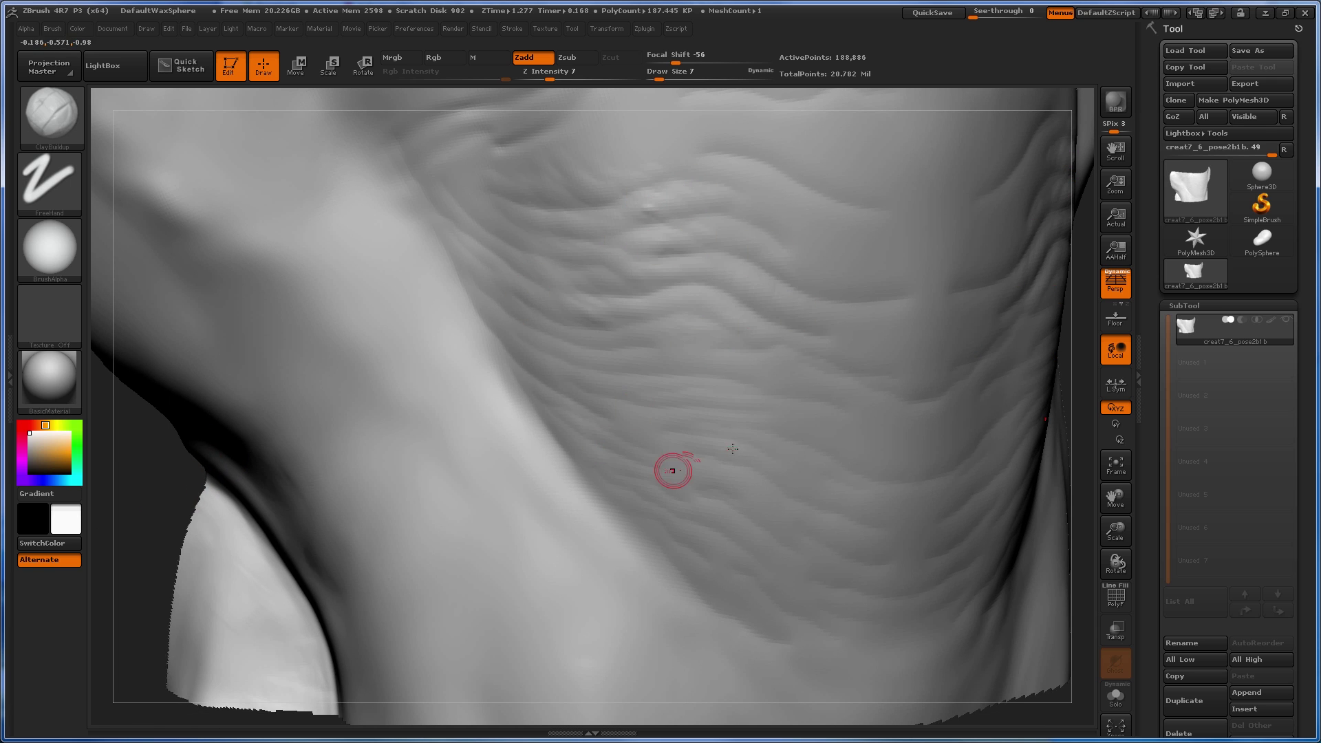
pyautogui.moveTo(172, 527); pyautogui.dragTo(137, 533)
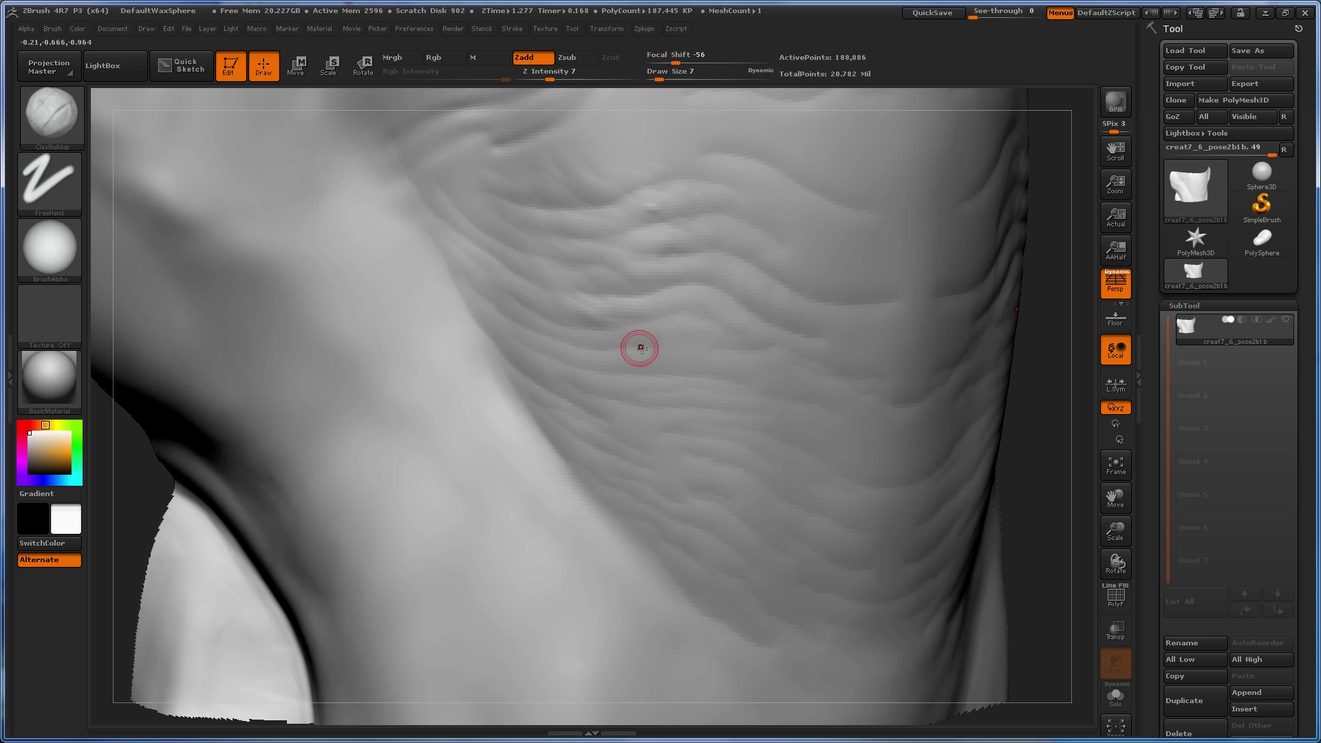
pyautogui.moveTo(611, 332); pyautogui.dragTo(695, 333)
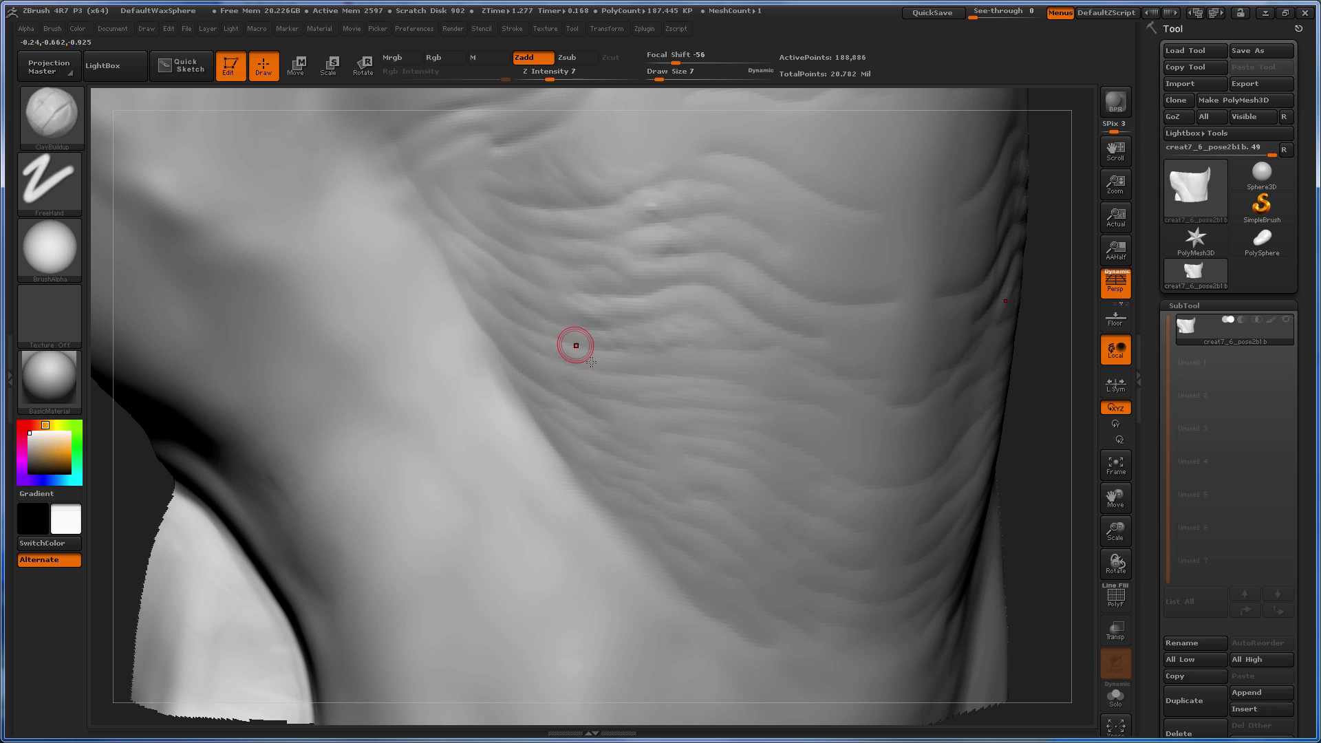
pyautogui.moveTo(625, 359)
pyautogui.mouseDown()
pyautogui.moveTo(530, 357)
pyautogui.moveTo(499, 334)
pyautogui.mouseUp()
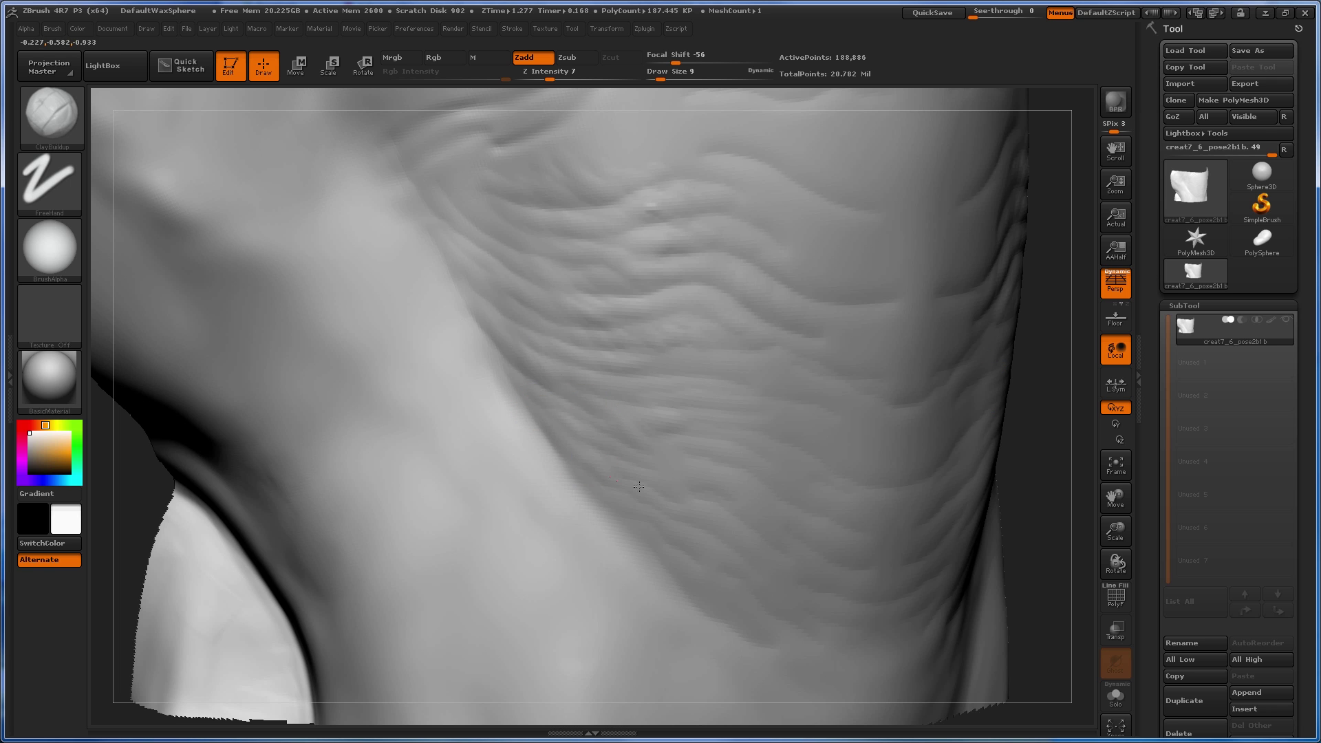
# Step: Thicken and break up the folds from the centre up to the top crease, varying the draw size between 7 and 17
pyautogui.moveTo(1039, 433); pyautogui.dragTo(958, 428)
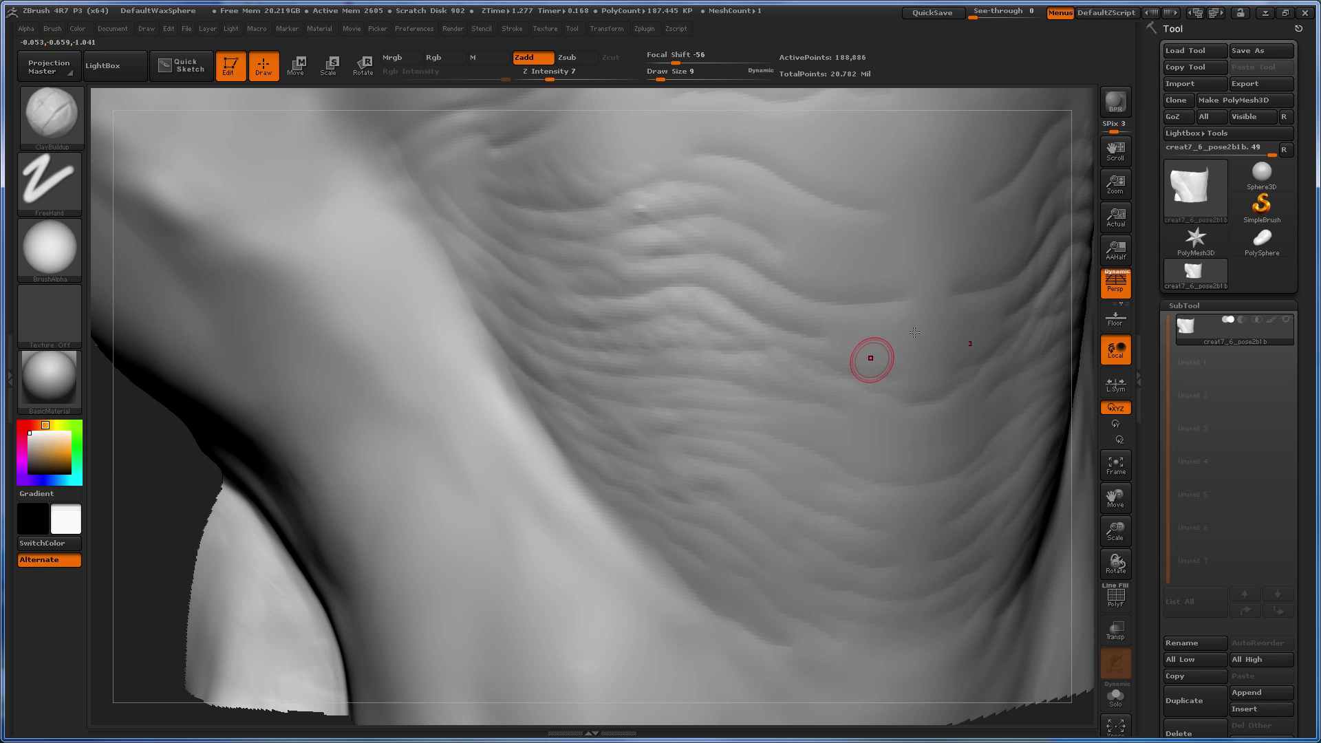
pyautogui.press(']')
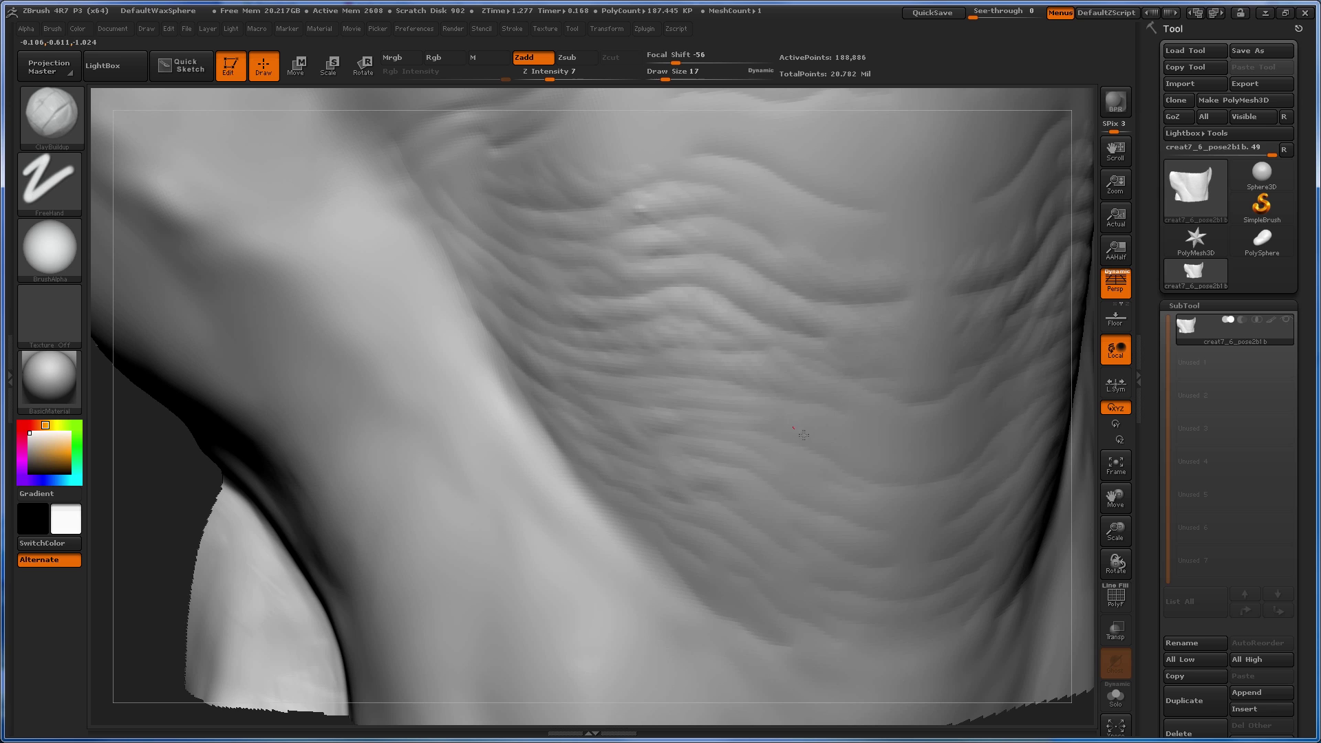
pyautogui.press('[')
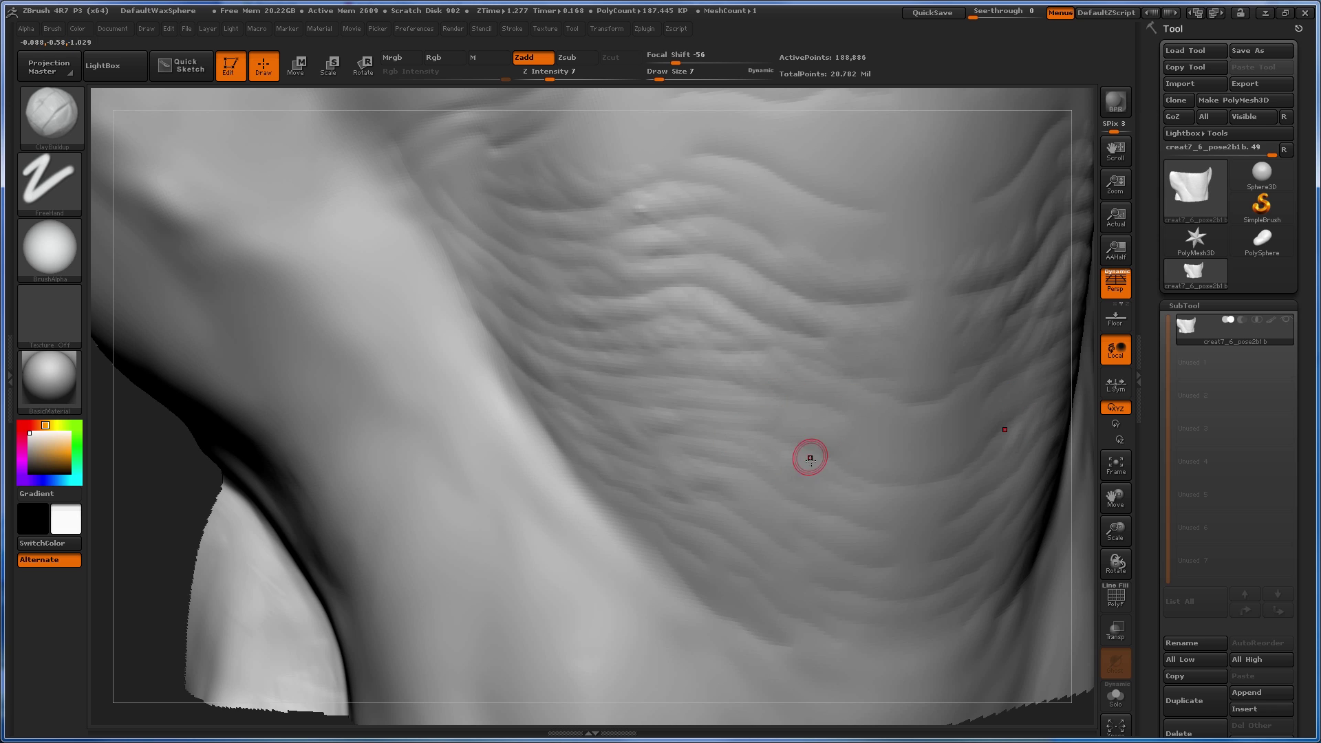
pyautogui.press(']')
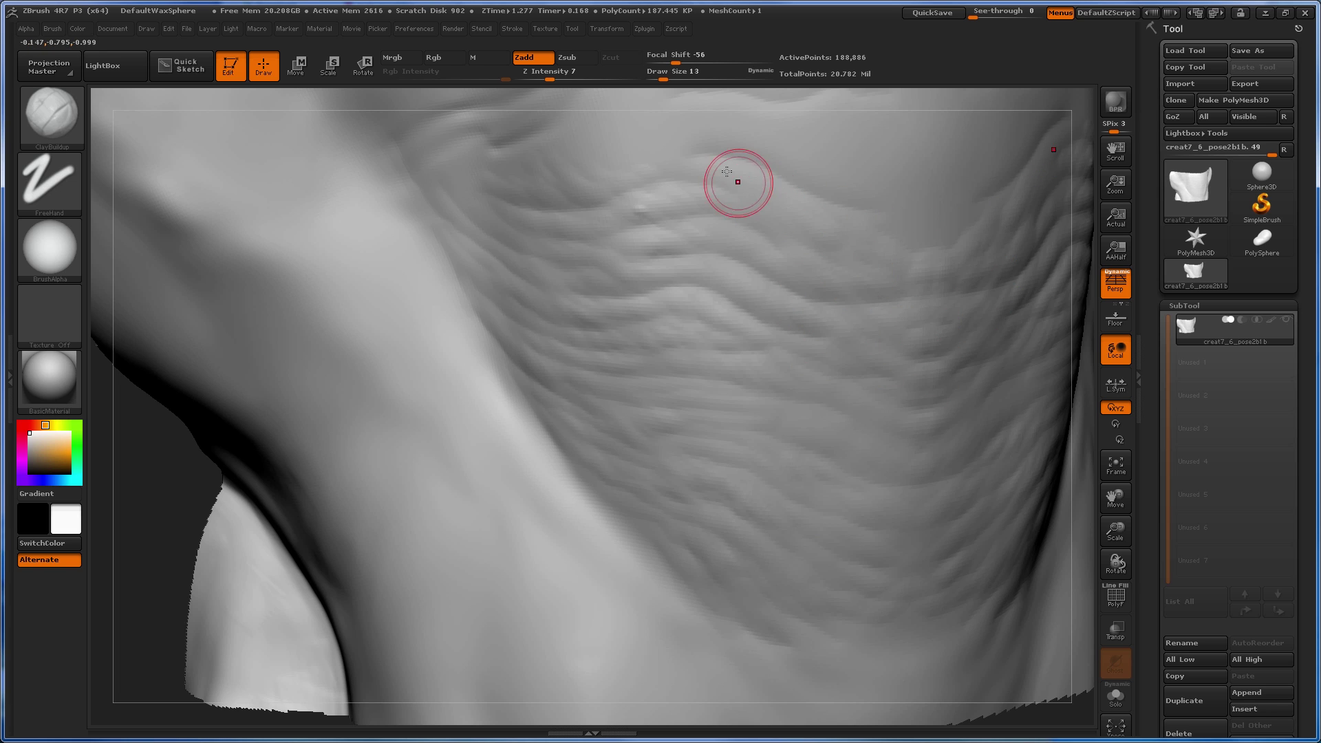
pyautogui.moveTo(1080, 305)
pyautogui.mouseDown()
pyautogui.moveTo(1053, 448)
pyautogui.moveTo(1059, 493)
pyautogui.moveTo(986, 553)
pyautogui.moveTo(1032, 530)
pyautogui.moveTo(1008, 536)
pyautogui.mouseUp()
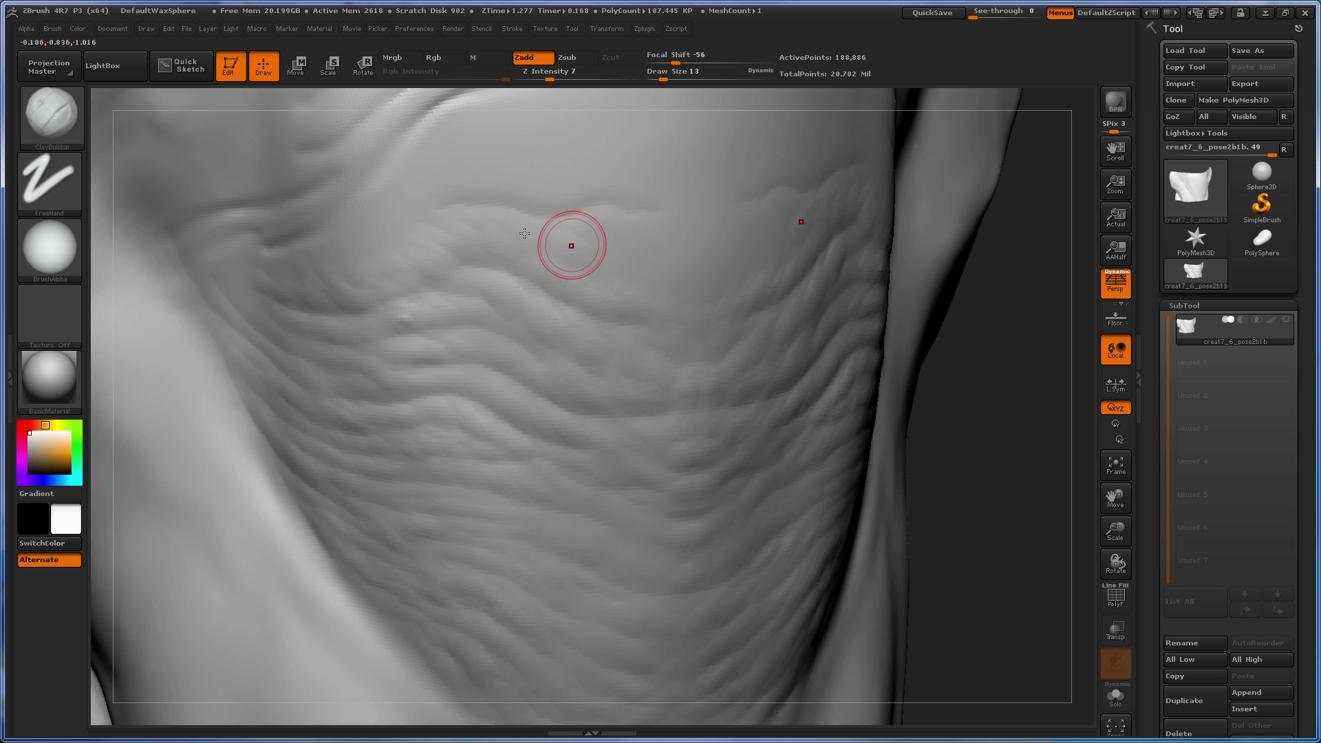
pyautogui.moveTo(988, 508)
pyautogui.mouseDown()
pyautogui.moveTo(938, 398)
pyautogui.moveTo(996, 439)
pyautogui.moveTo(828, 448)
pyautogui.moveTo(970, 559)
pyautogui.mouseUp()
# Step: Set the draw size to 9 and add small irregular bumps and ridges across the middle and lower wrinkles
pyautogui.press('s')
pyautogui.moveTo(476, 491); pyautogui.dragTo(473, 490)
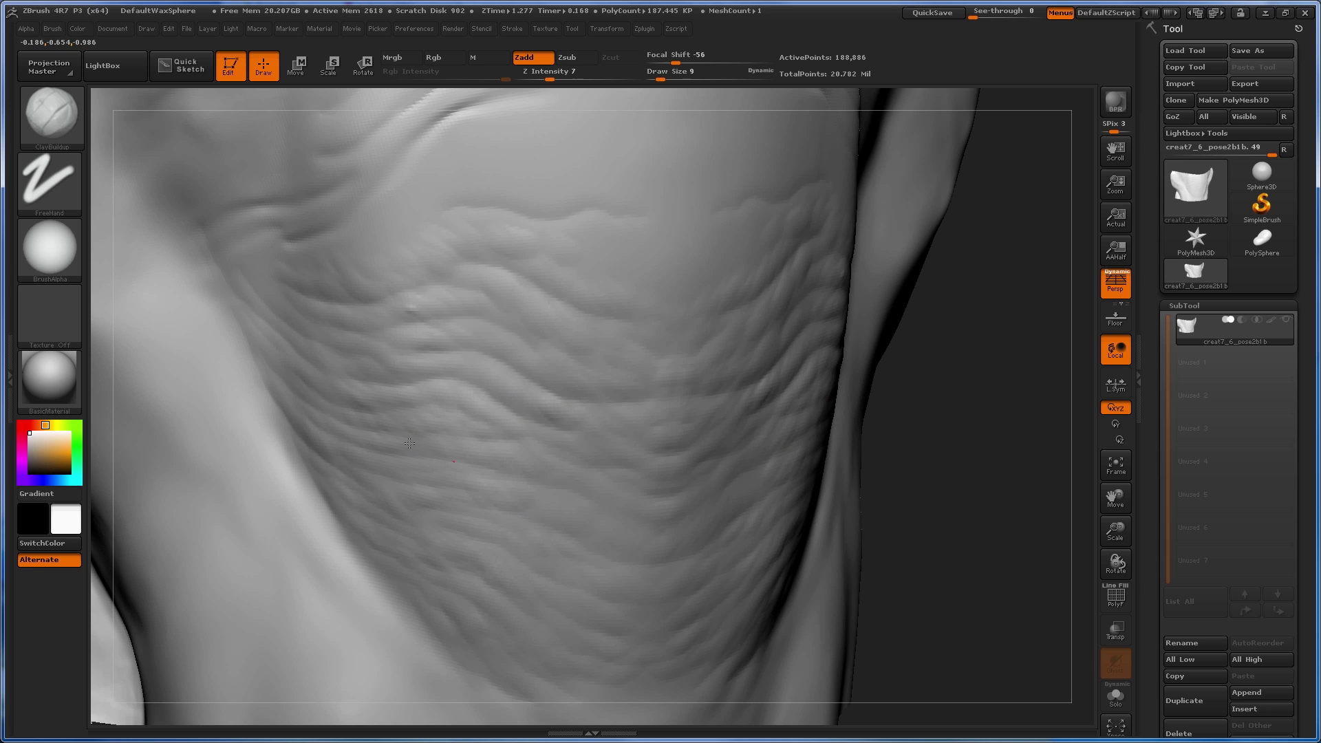
pyautogui.moveTo(973, 562); pyautogui.dragTo(530, 510)
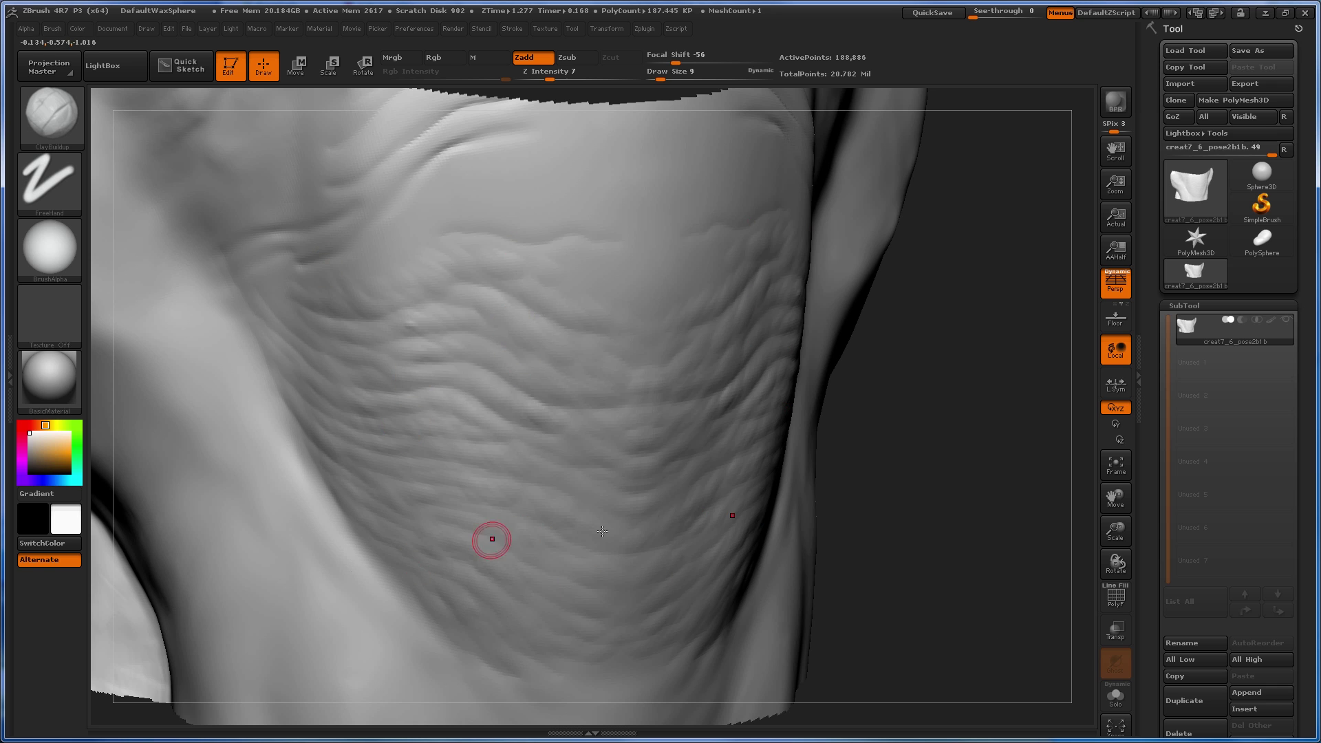
pyautogui.moveTo(982, 483); pyautogui.dragTo(825, 514)
pyautogui.moveTo(991, 523); pyautogui.dragTo(826, 490)
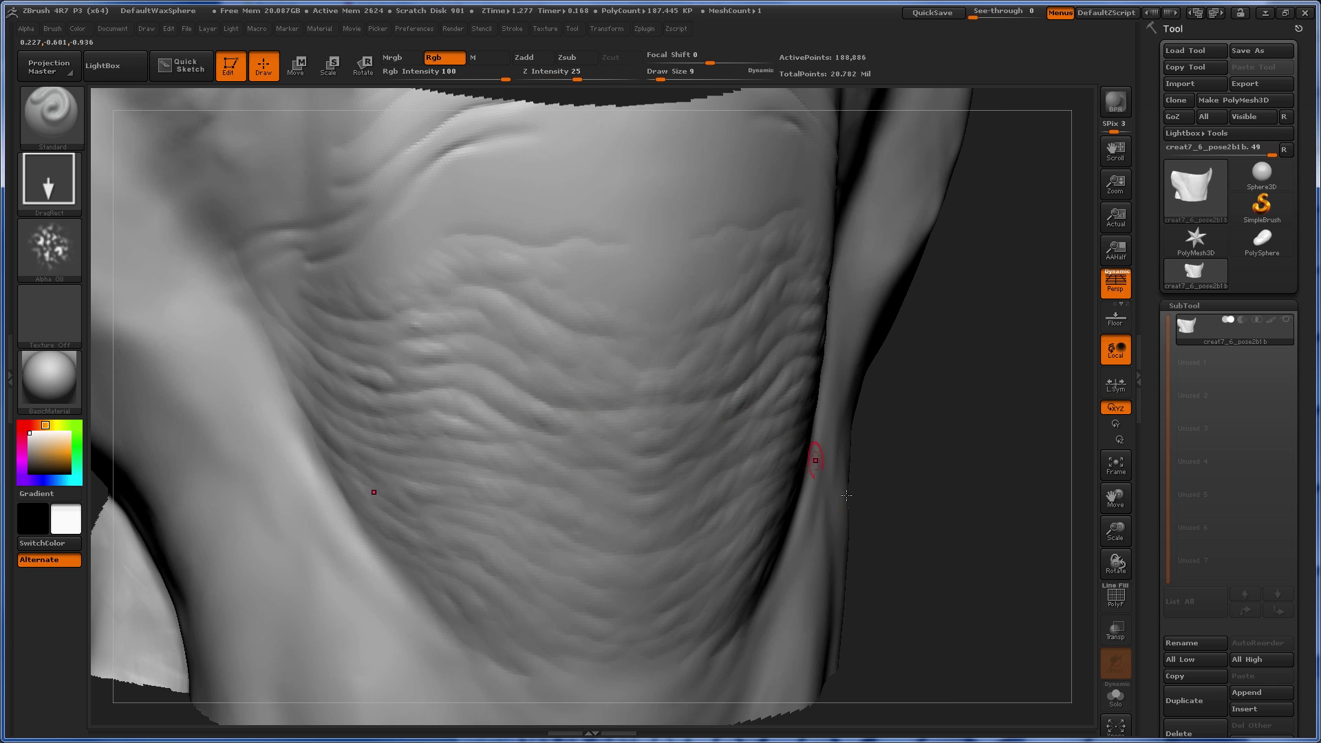
# Step: Set the Standard brush with the speckled alpha to Zadd without Rgb, draw size 37 and Z Intensity 6
pyautogui.moveTo(936, 507); pyautogui.dragTo(193, 181)
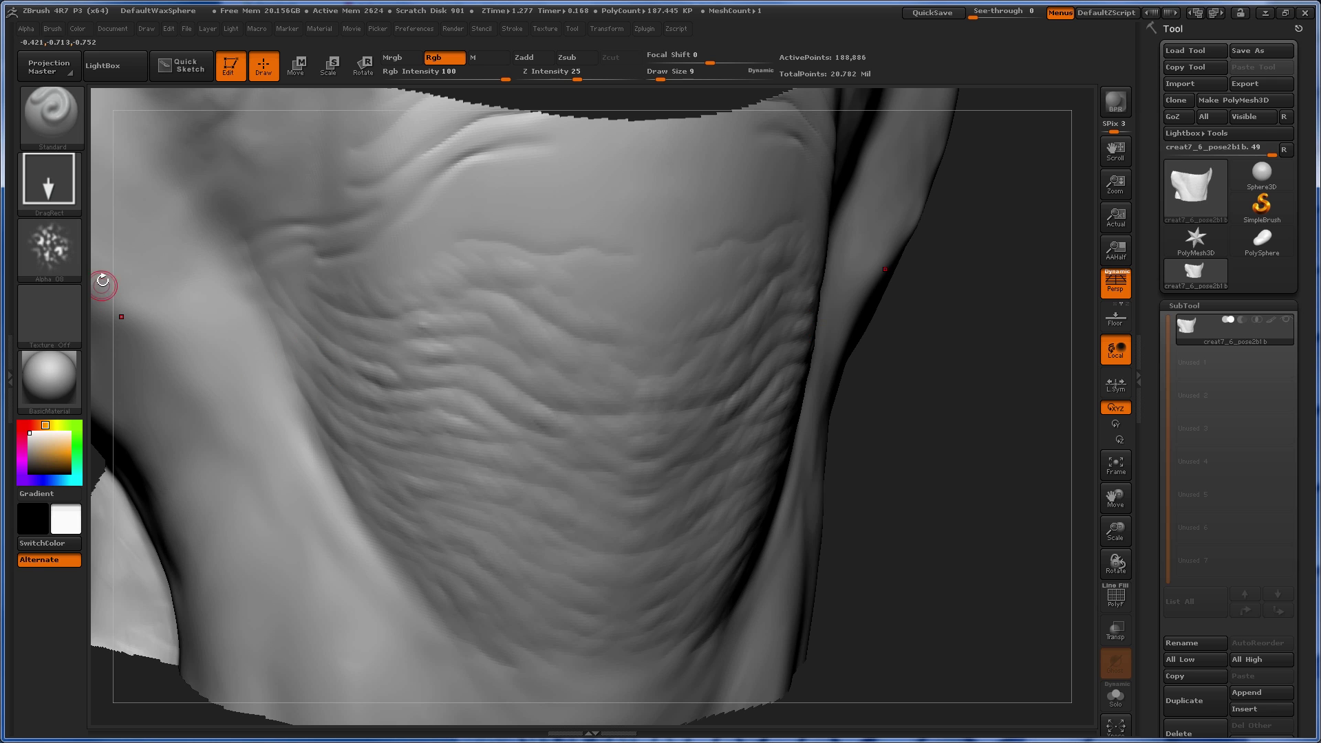
pyautogui.moveTo(1012, 531); pyautogui.dragTo(940, 524)
pyautogui.click(534, 57)
pyautogui.click(444, 57)
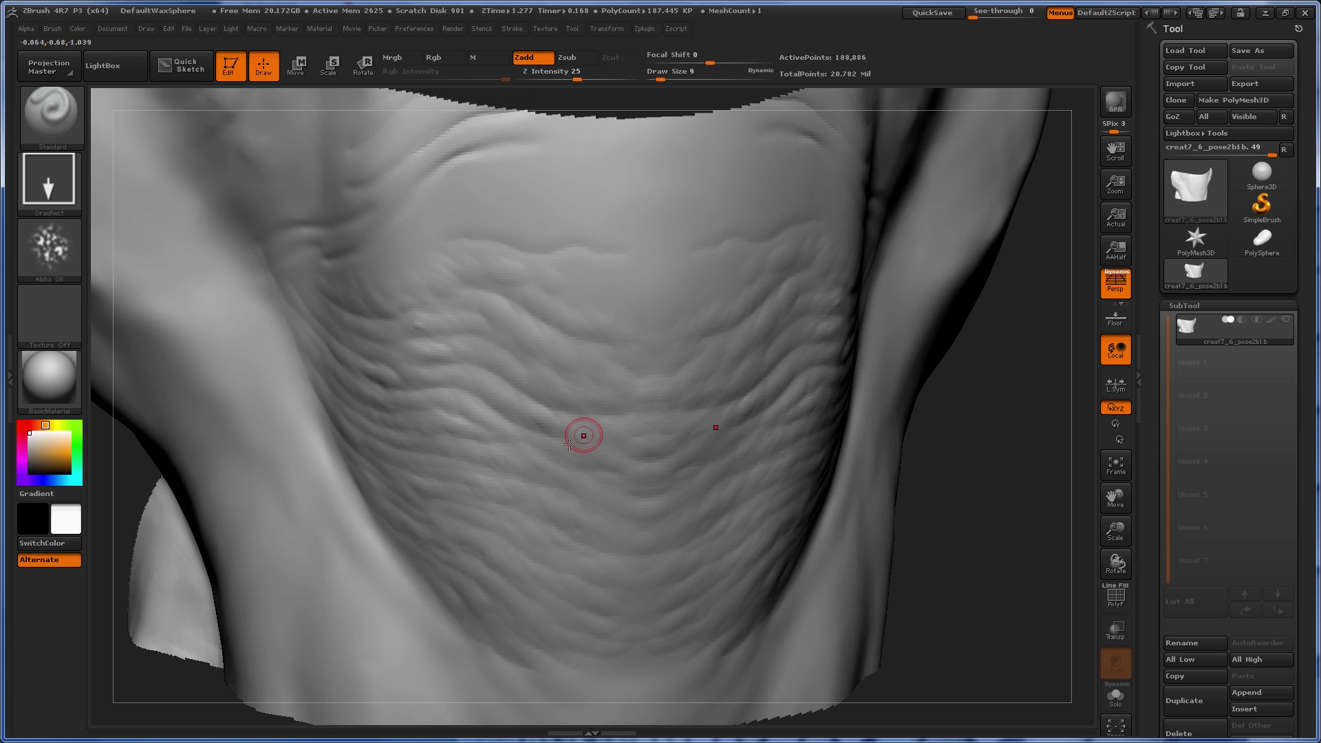
pyautogui.press('s')
pyautogui.moveTo(570, 445); pyautogui.dragTo(581, 441)
pyautogui.moveTo(974, 514); pyautogui.dragTo(943, 482)
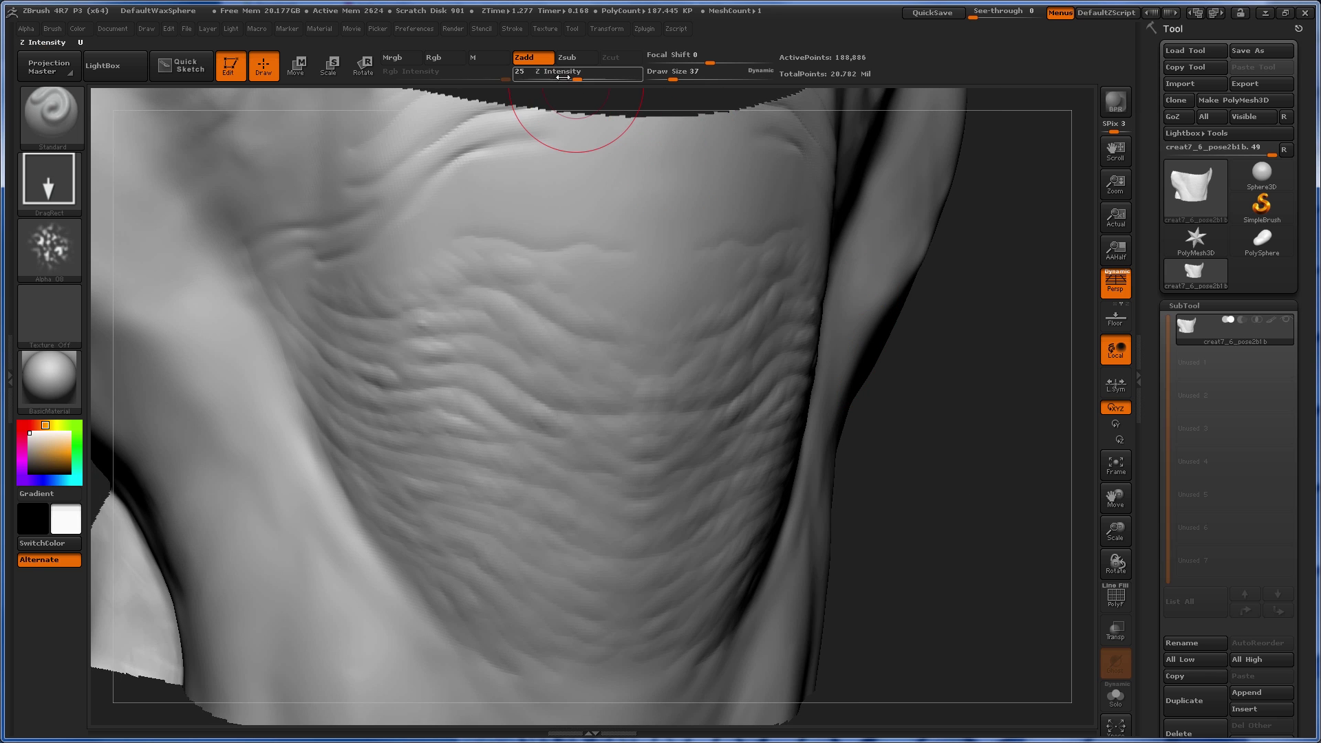
pyautogui.moveTo(562, 77); pyautogui.dragTo(547, 74)
# Step: Stamp faint speckled skin texture over the wrinkles and the smoother skin below them using DragRect strokes
pyautogui.moveTo(899, 501); pyautogui.dragTo(584, 392)
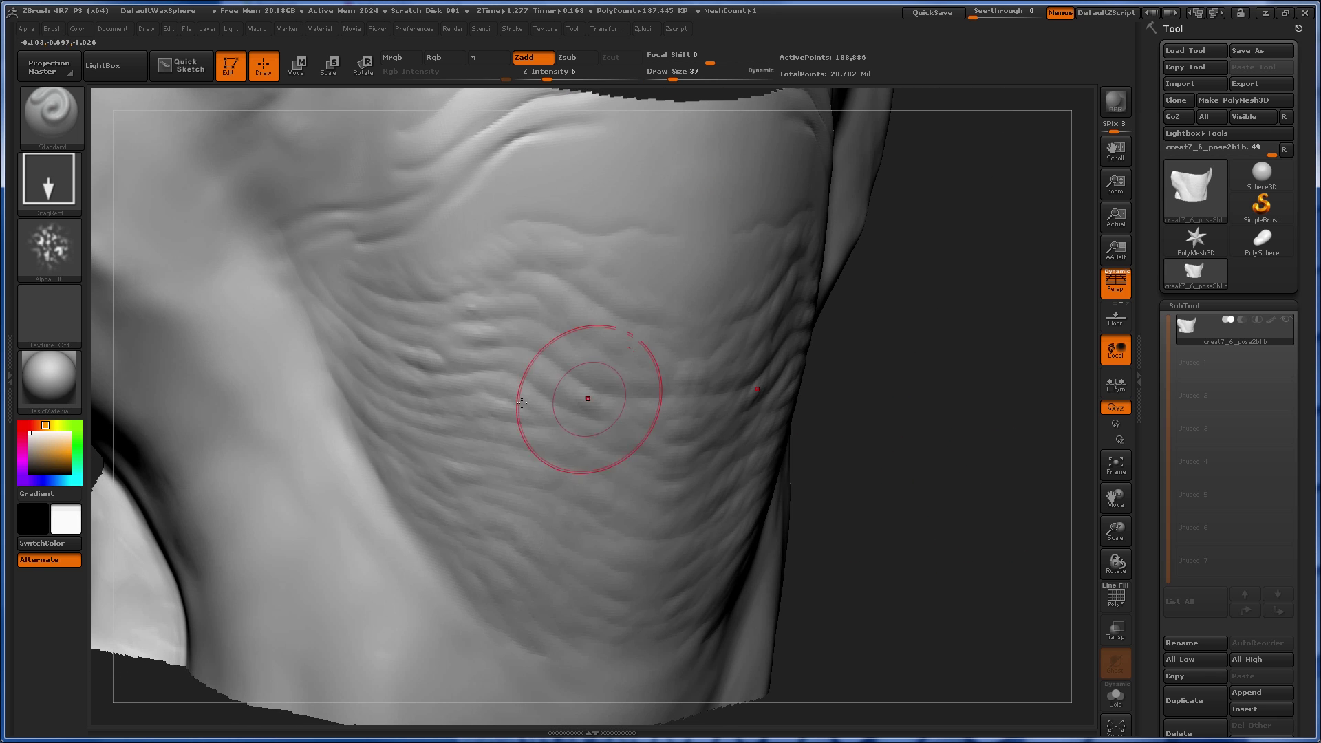
pyautogui.moveTo(888, 482); pyautogui.dragTo(853, 462)
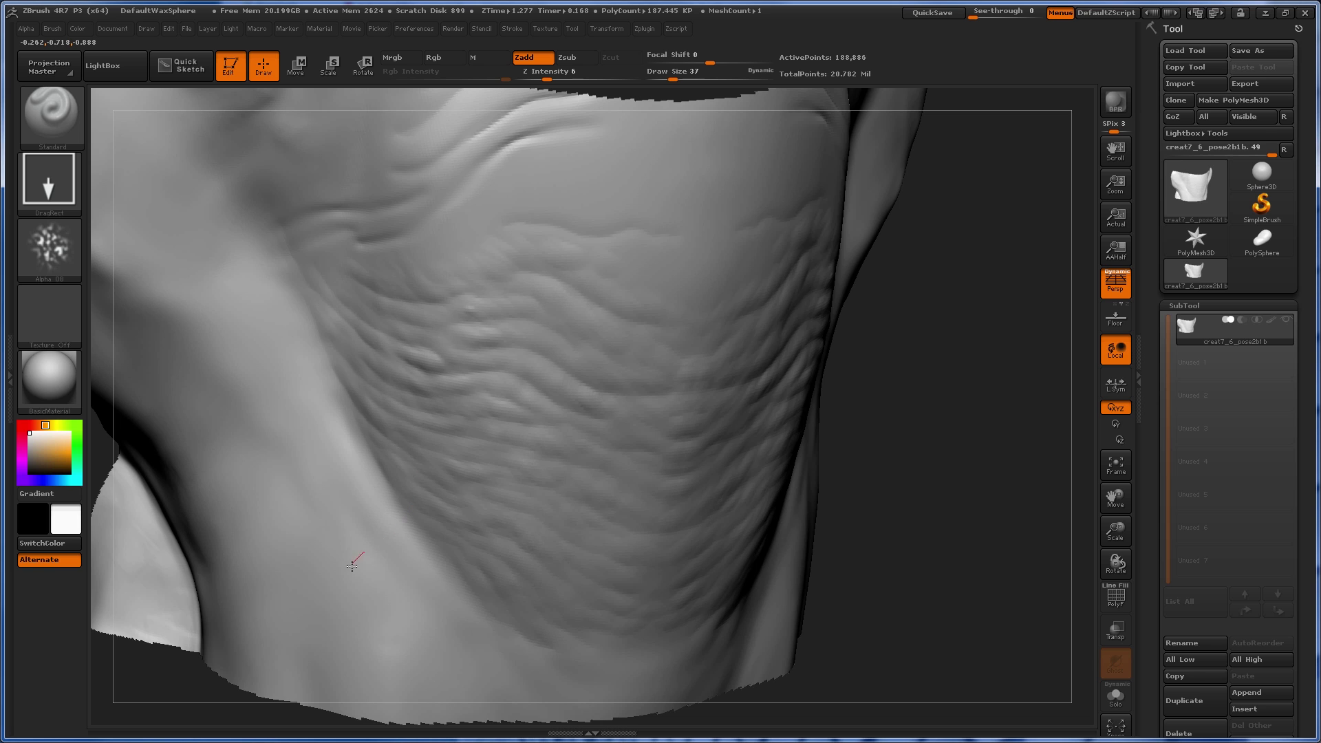
pyautogui.moveTo(977, 523); pyautogui.dragTo(986, 494)
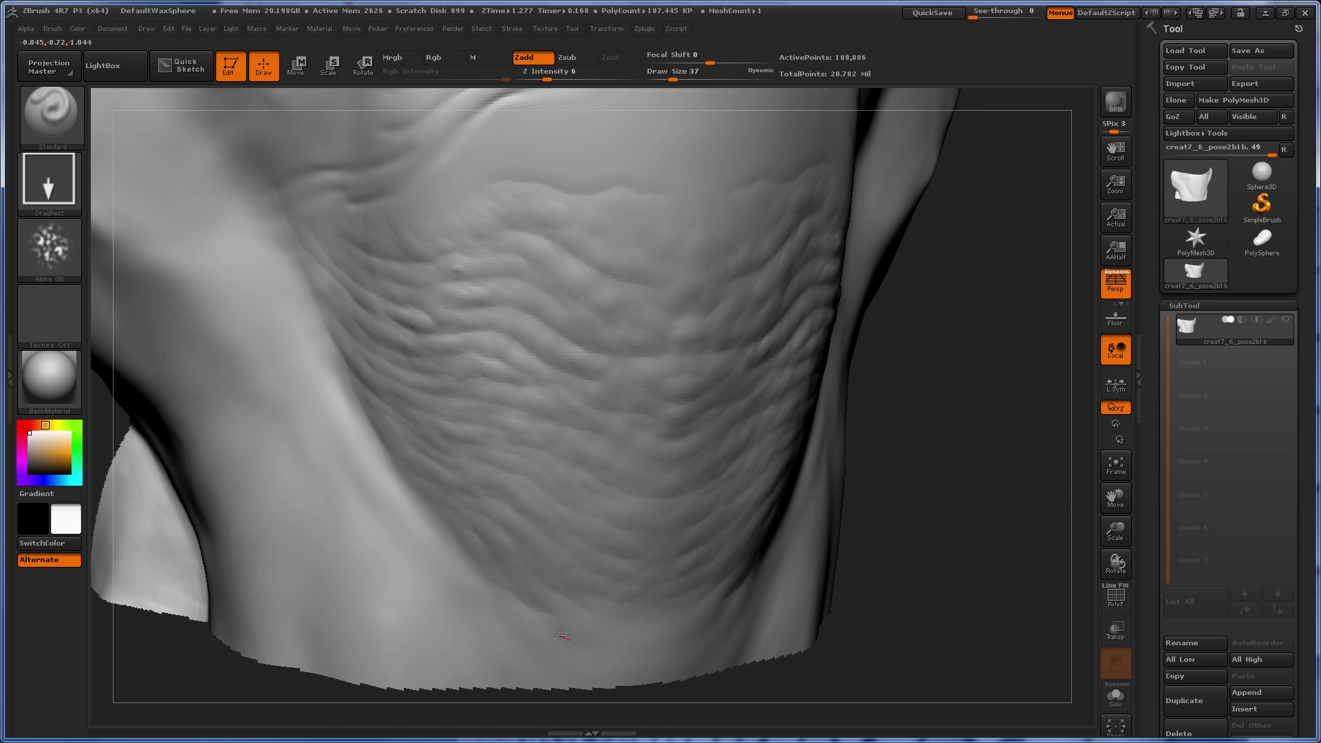
pyautogui.moveTo(958, 481); pyautogui.dragTo(545, 583)
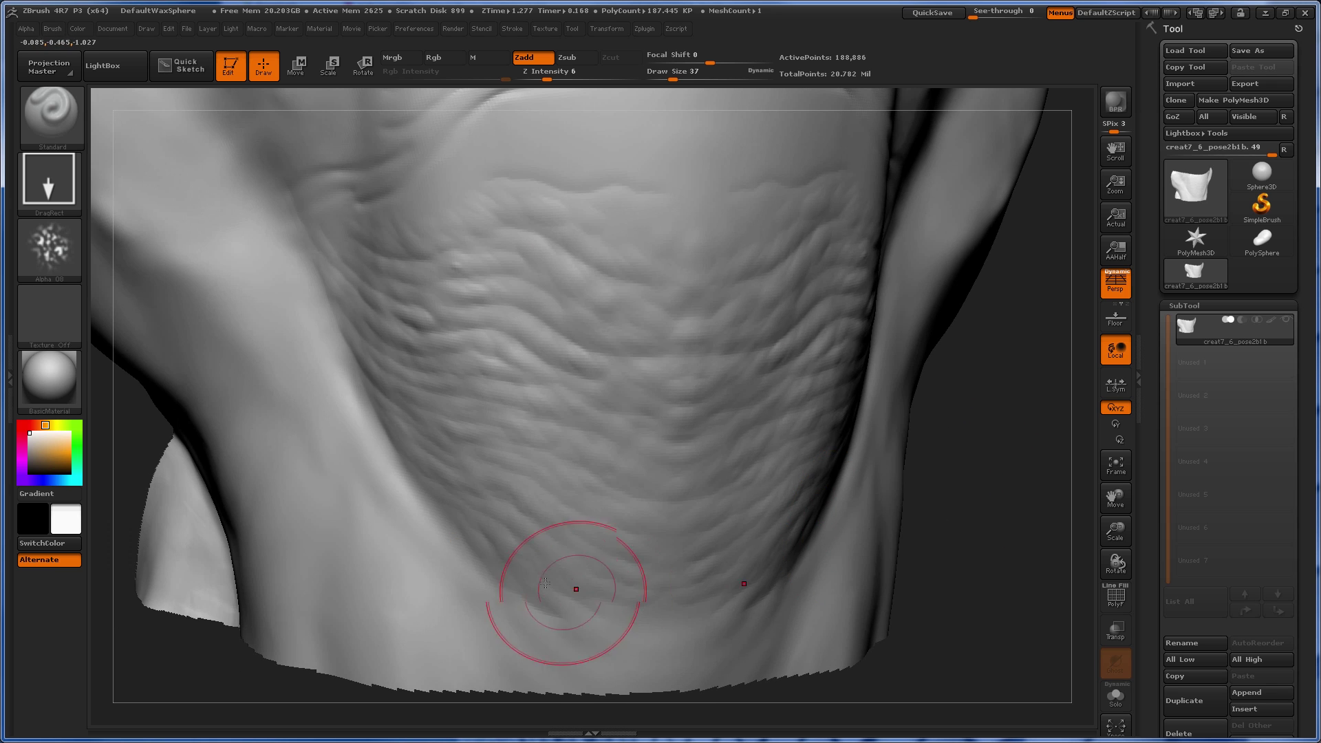
# Step: Stamp faint speckled texture onto the smoother skin below the wrinkles and along the lower side ridges
pyautogui.moveTo(563, 530); pyautogui.dragTo(580, 555)
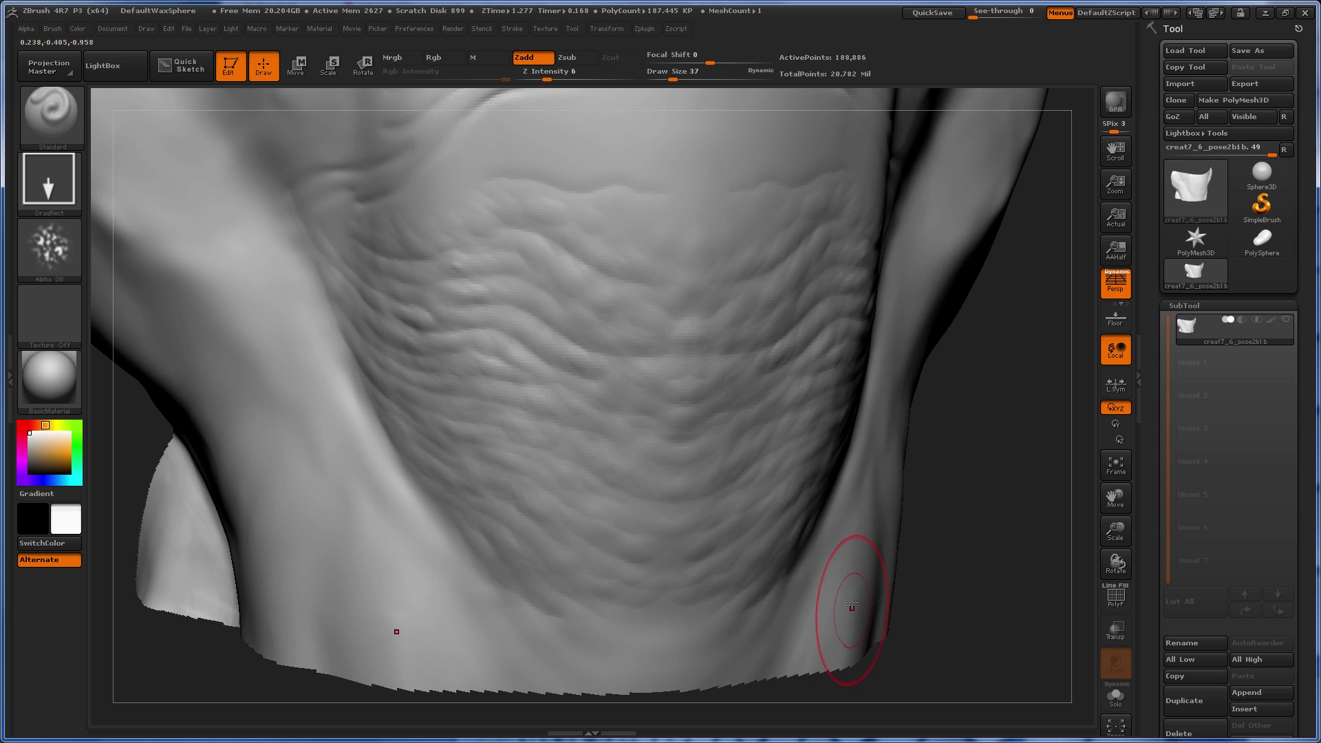
pyautogui.moveTo(996, 481); pyautogui.dragTo(1015, 497)
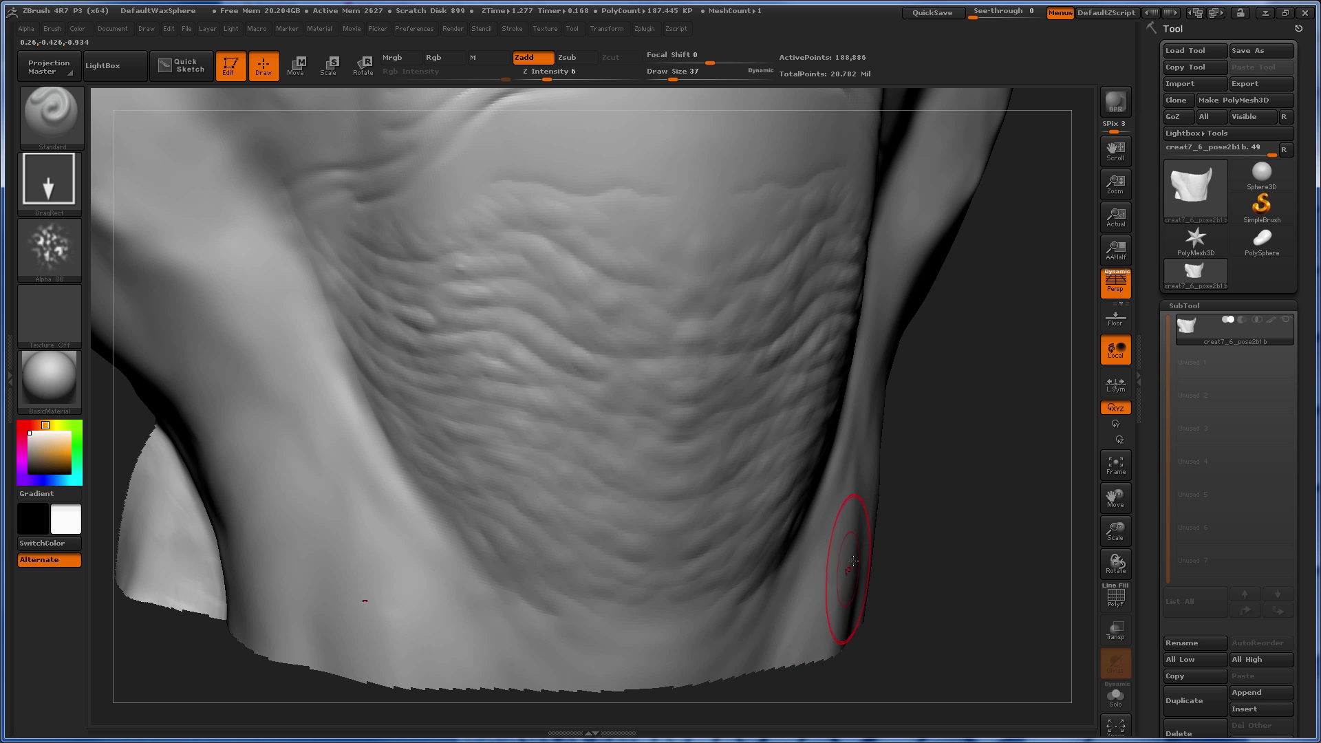
# Step: Switch to the Dam_Standard brush at draw size 20 and cut creases between the folds in the middle of the wrinkled area
pyautogui.moveTo(1005, 541)
pyautogui.mouseDown()
pyautogui.moveTo(982, 508)
pyautogui.moveTo(997, 513)
pyautogui.moveTo(817, 392)
pyautogui.mouseUp()
pyautogui.press('b')
pyautogui.press('d')
pyautogui.press('s')
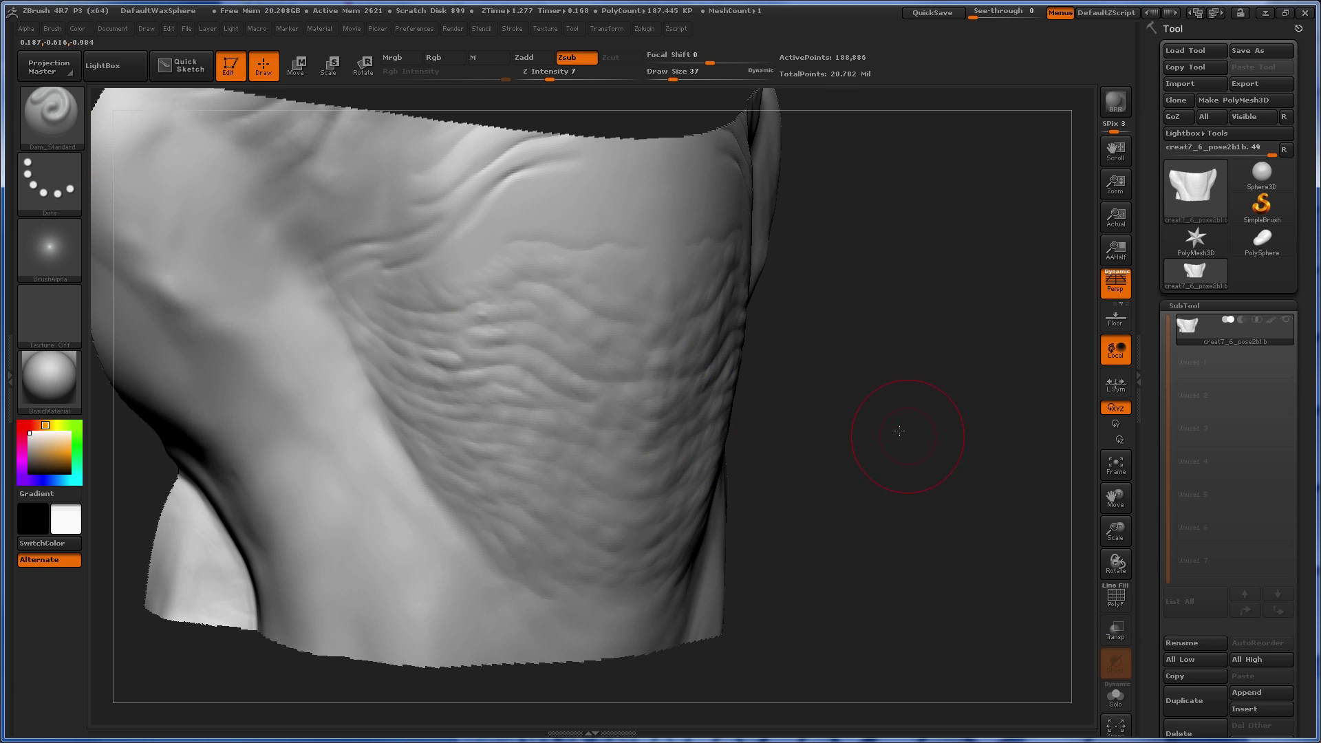
pyautogui.moveTo(902, 435); pyautogui.dragTo(819, 435)
pyautogui.press('s')
pyautogui.moveTo(523, 365); pyautogui.dragTo(512, 366)
pyautogui.moveTo(991, 499)
pyautogui.keyDown('alt'); pyautogui.mouseDown()
pyautogui.moveTo(1002, 529)
pyautogui.moveTo(1025, 533)
pyautogui.mouseUp(); pyautogui.keyUp('alt')
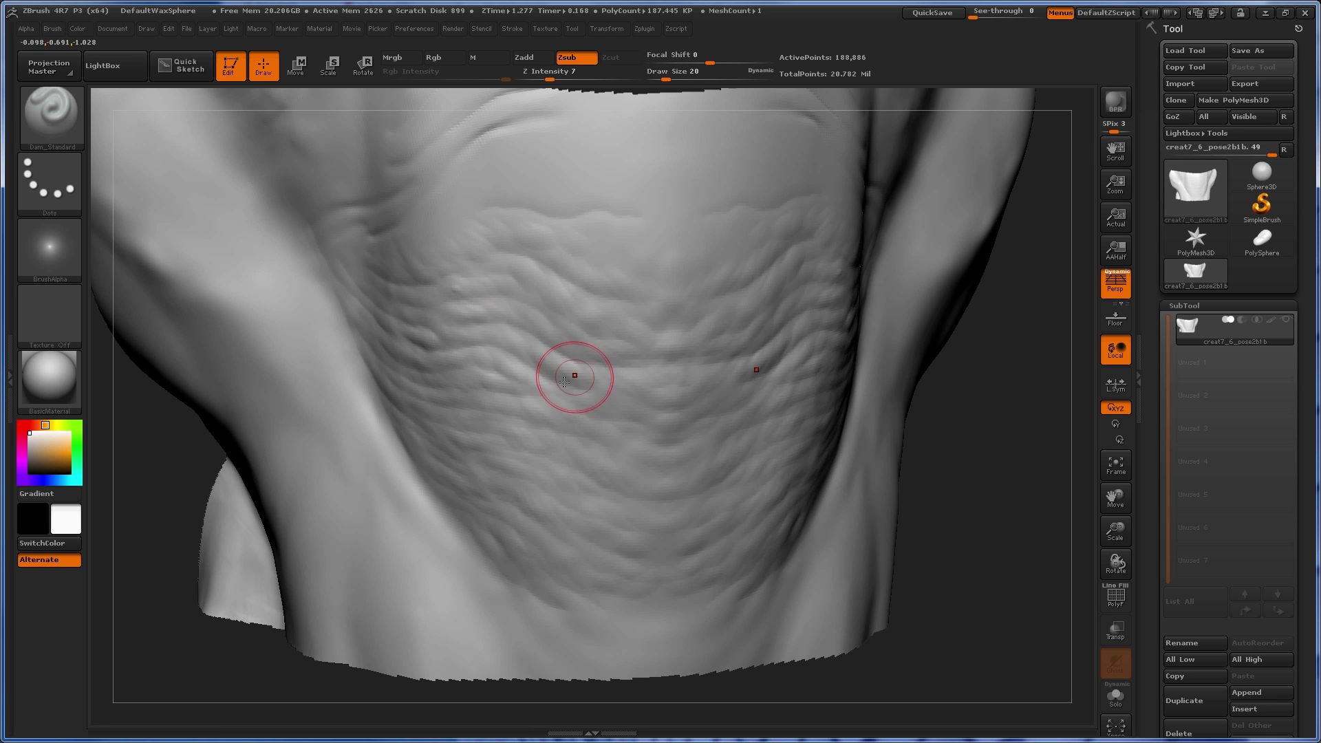
# Step: Set the draw size to 12 and carve thin creases from the wrinkles' lower outer edges onto the smooth side ridges
pyautogui.moveTo(1010, 472); pyautogui.dragTo(888, 468)
pyautogui.press('s')
pyautogui.click(396, 415)
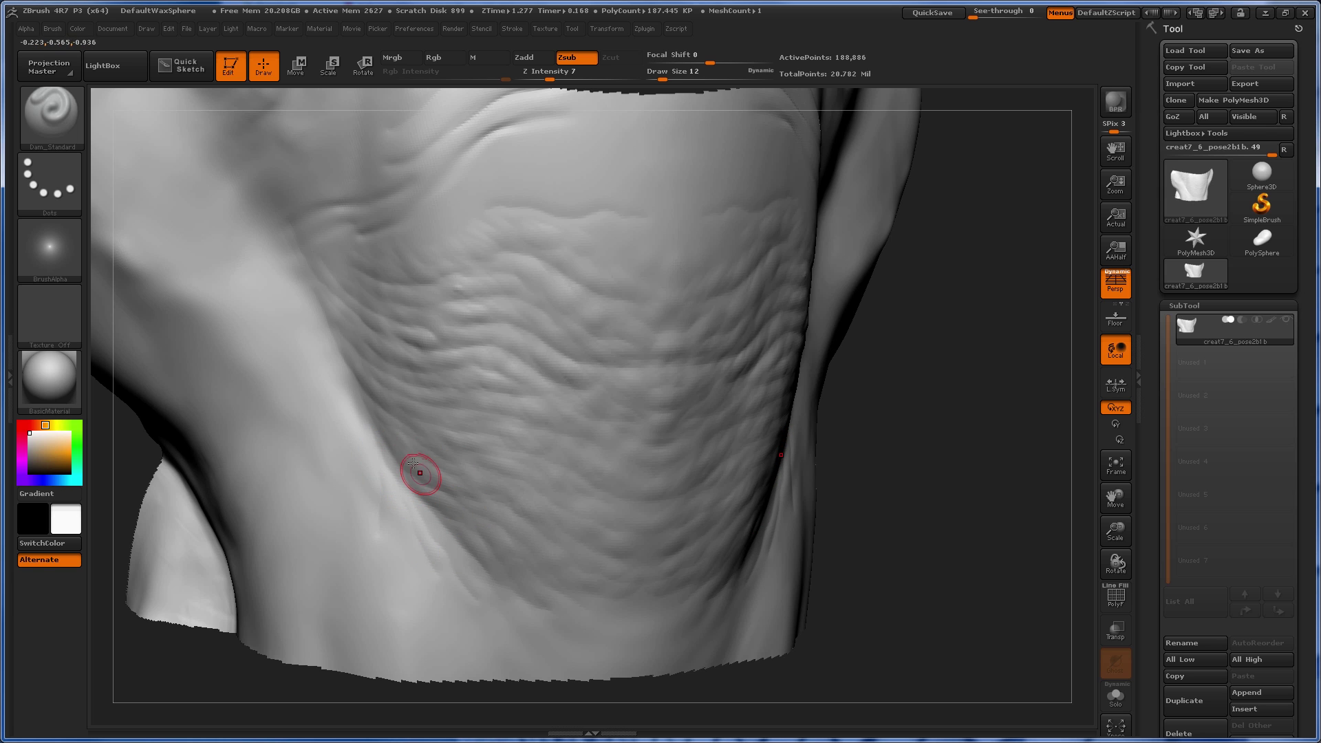
pyautogui.press('shift')
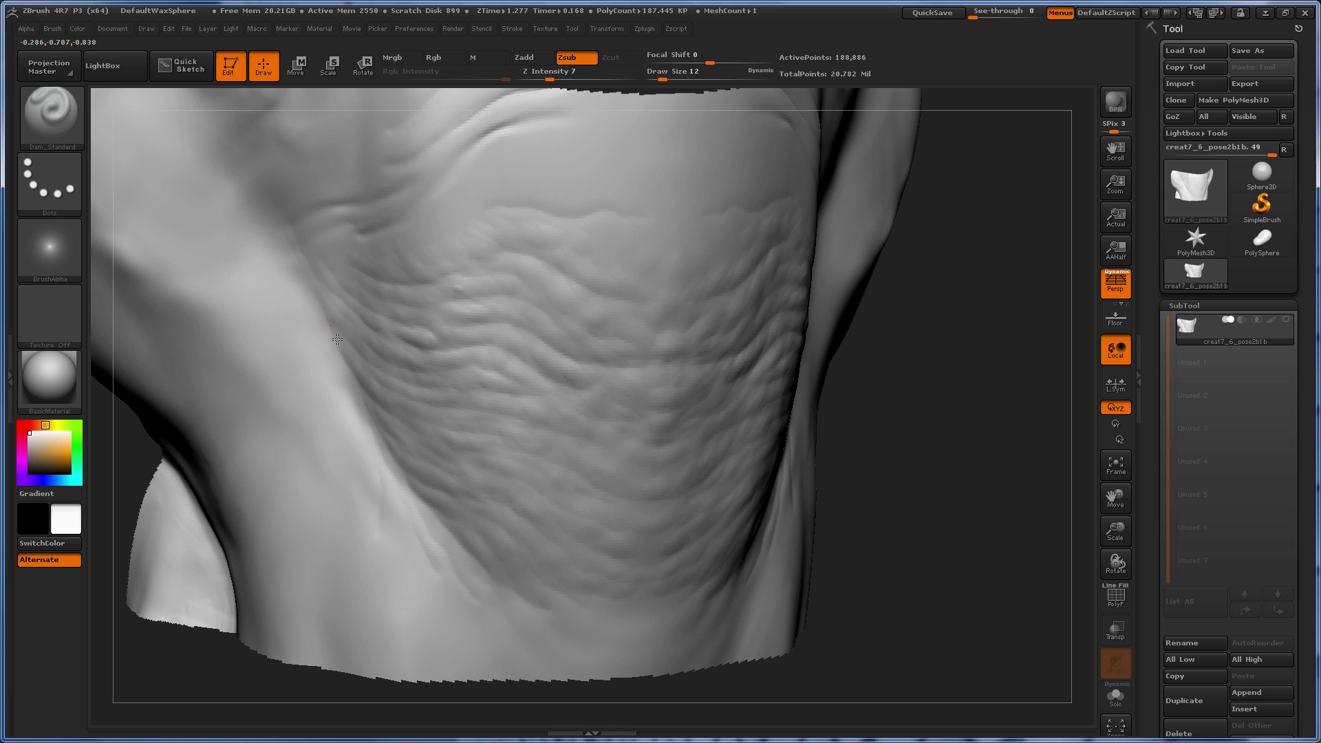
pyautogui.moveTo(923, 463); pyautogui.dragTo(963, 537)
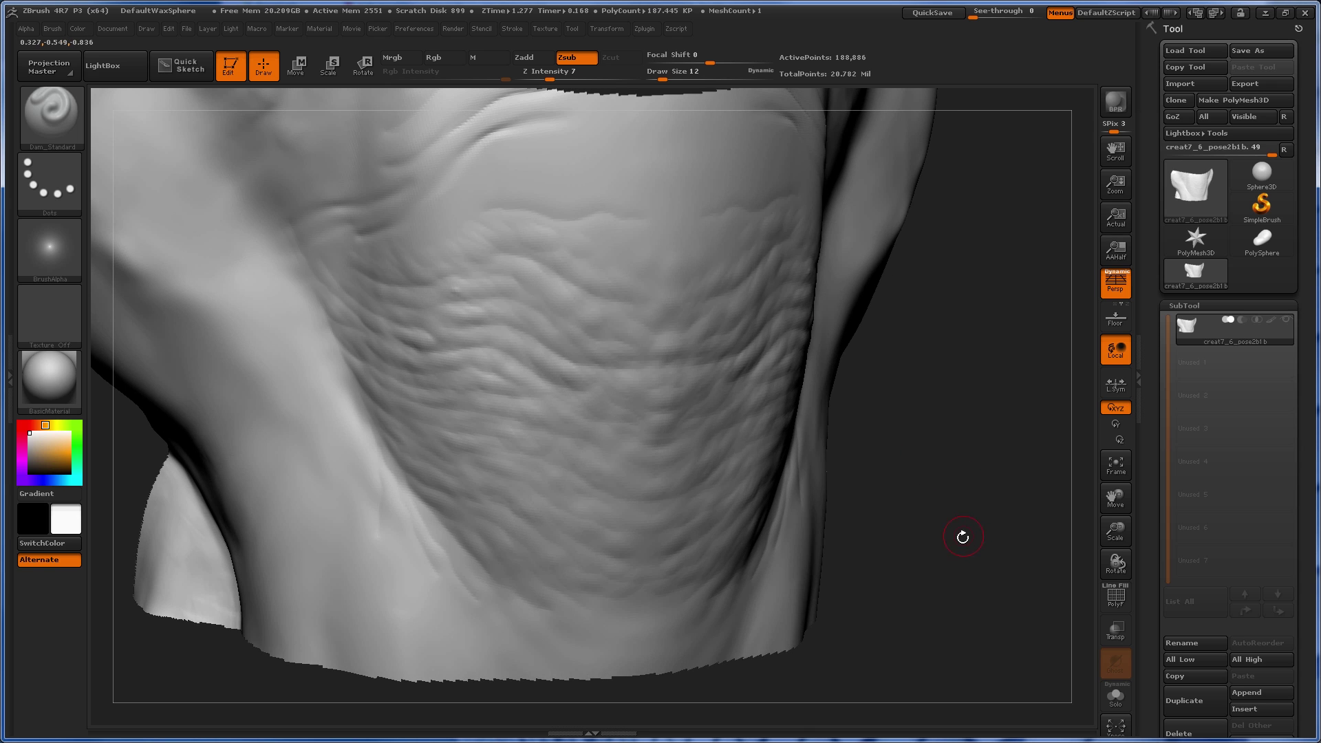
pyautogui.moveTo(840, 625); pyautogui.dragTo(965, 410)
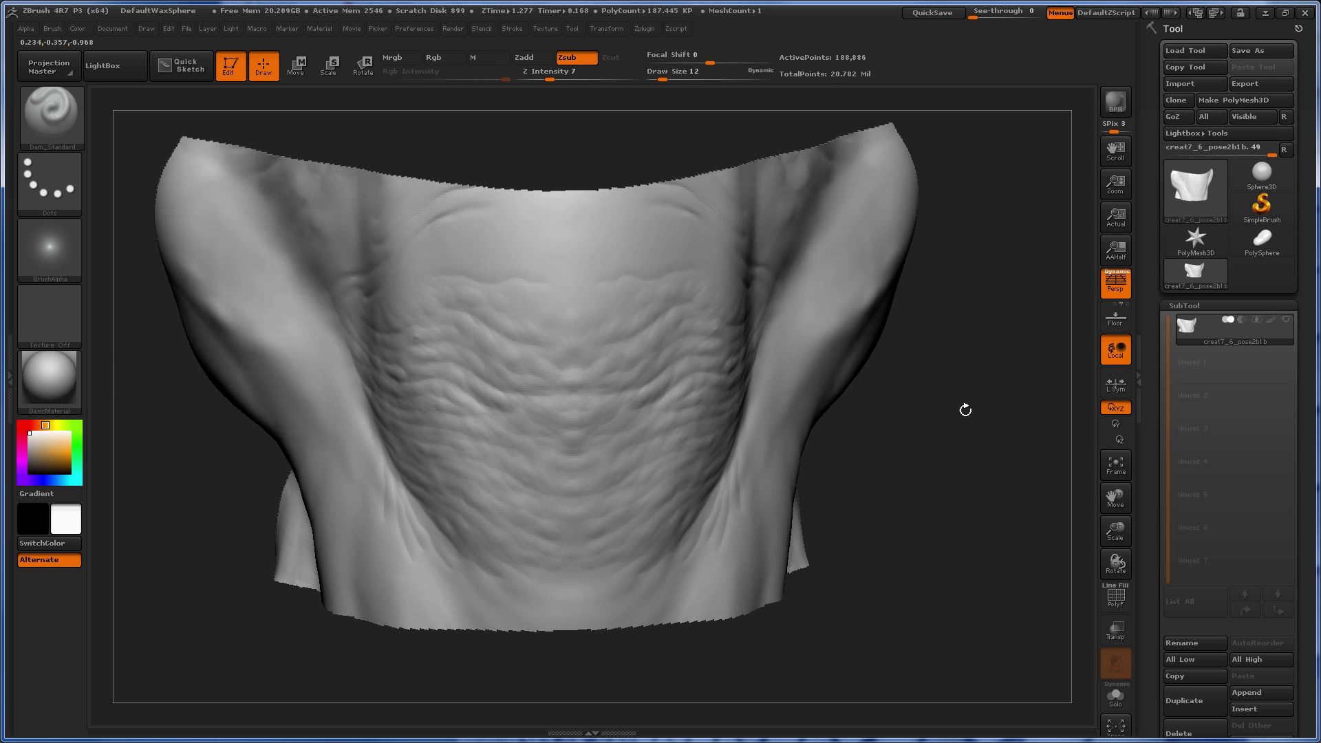
# Step: Sharpen the creases between the central folds and add more fine lines on the lower side ridges with Dam_Standard
pyautogui.moveTo(991, 481); pyautogui.dragTo(957, 585)
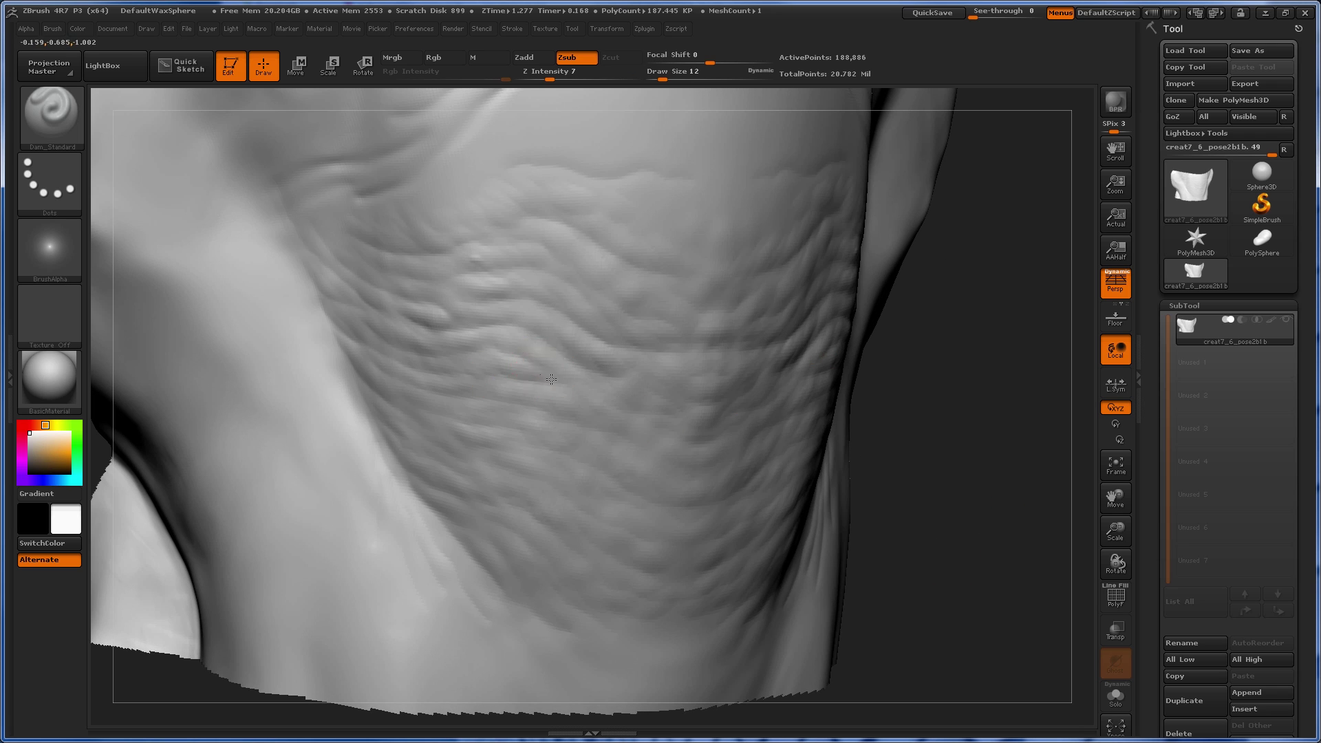
pyautogui.keyDown('alt'); pyautogui.moveTo(962, 442); pyautogui.dragTo(598, 432); pyautogui.keyUp('alt')
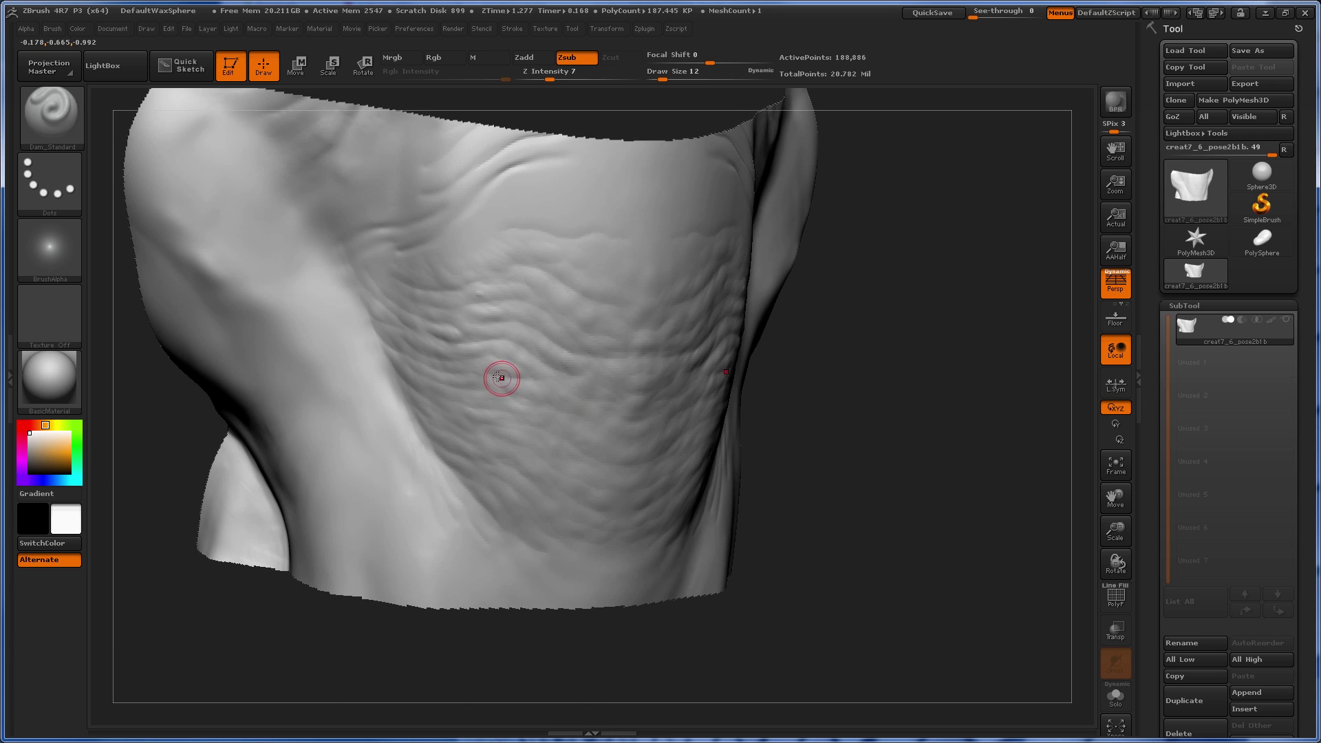
pyautogui.moveTo(860, 389); pyautogui.dragTo(826, 388)
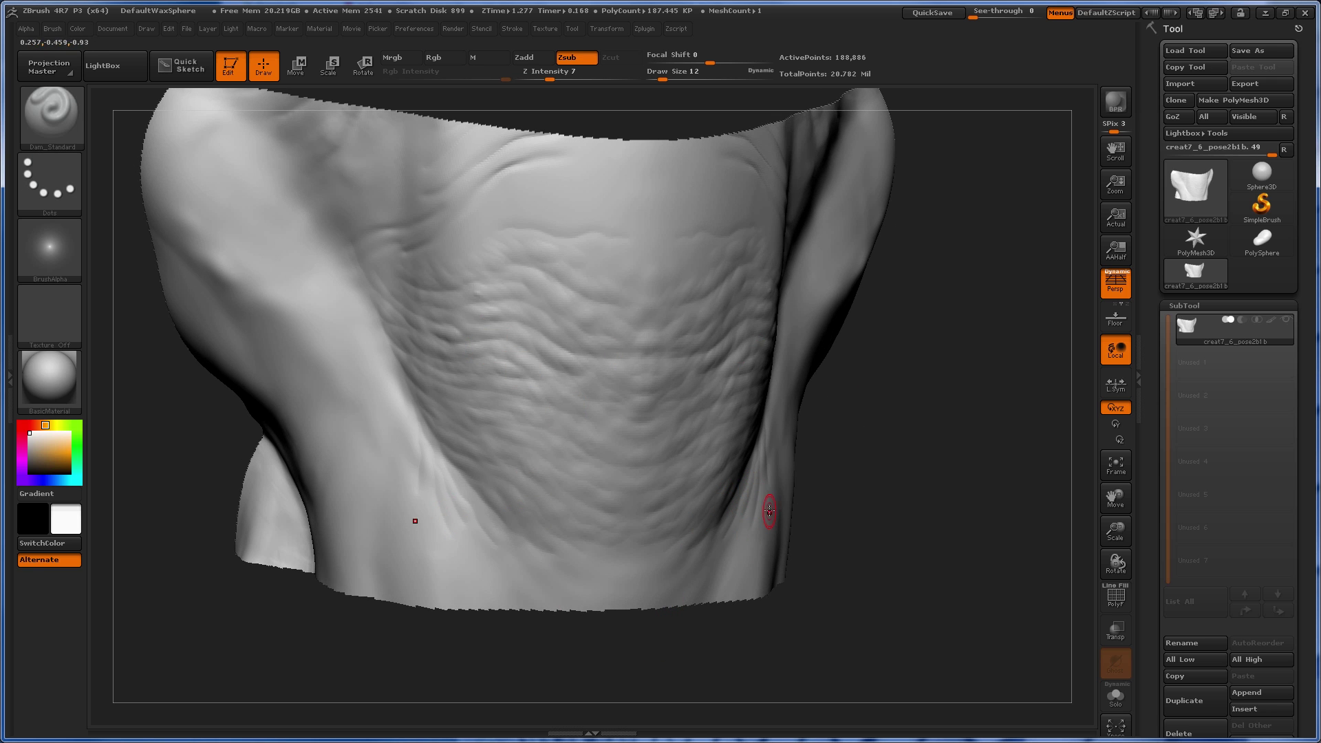
pyautogui.moveTo(956, 453)
pyautogui.mouseDown()
pyautogui.moveTo(985, 451)
pyautogui.moveTo(899, 448)
pyautogui.mouseUp()
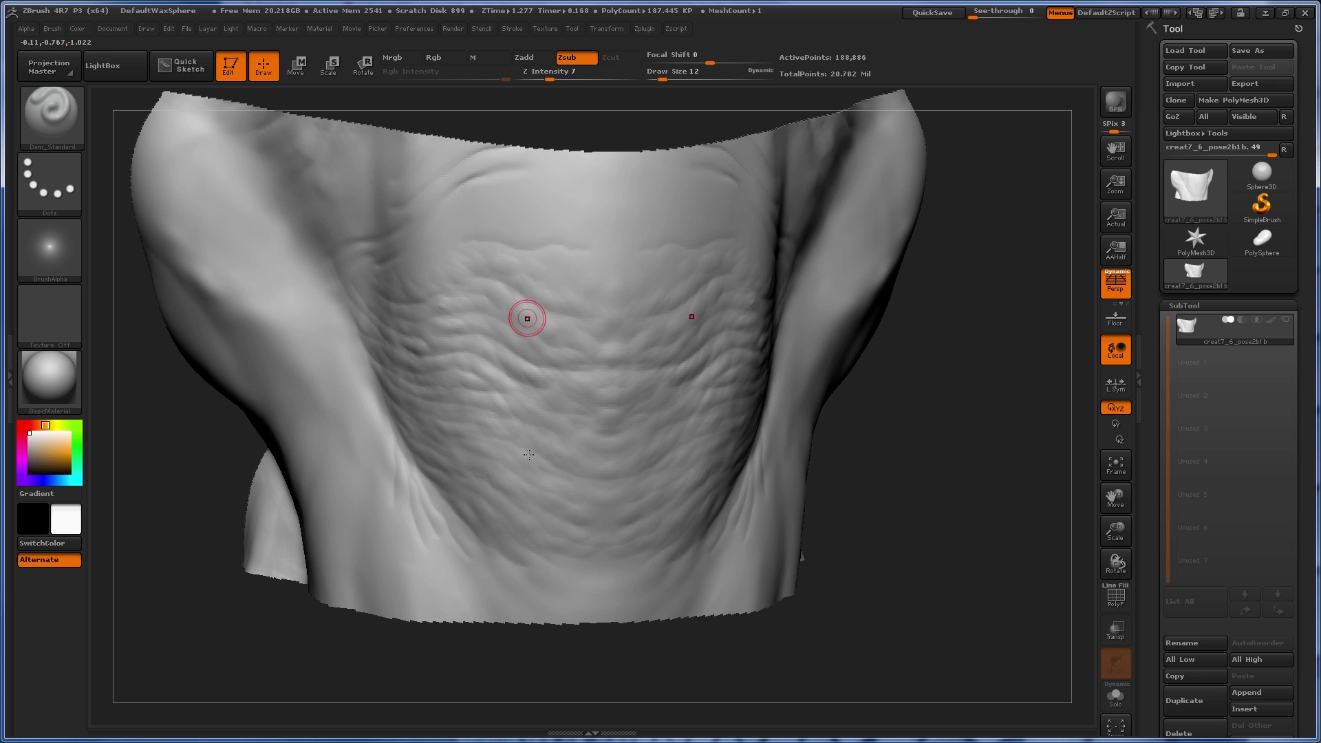
pyautogui.moveTo(958, 524); pyautogui.dragTo(977, 432)
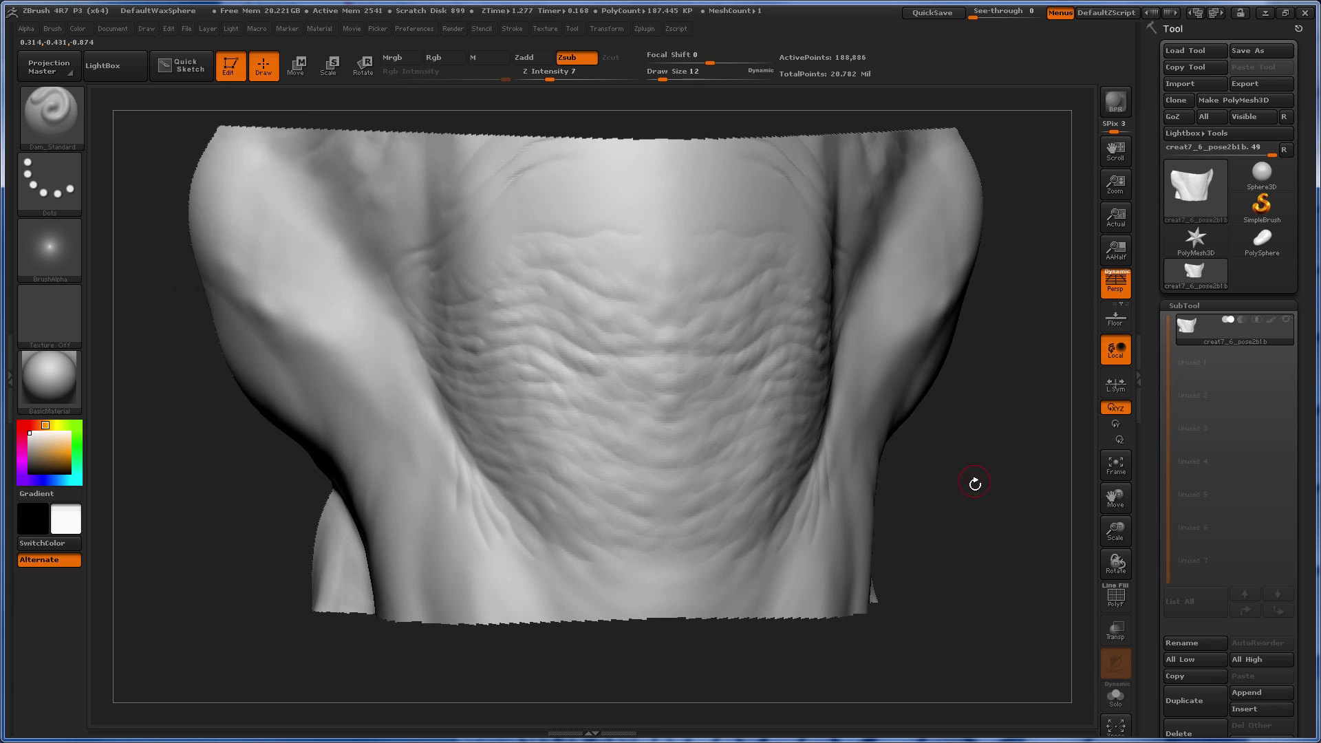